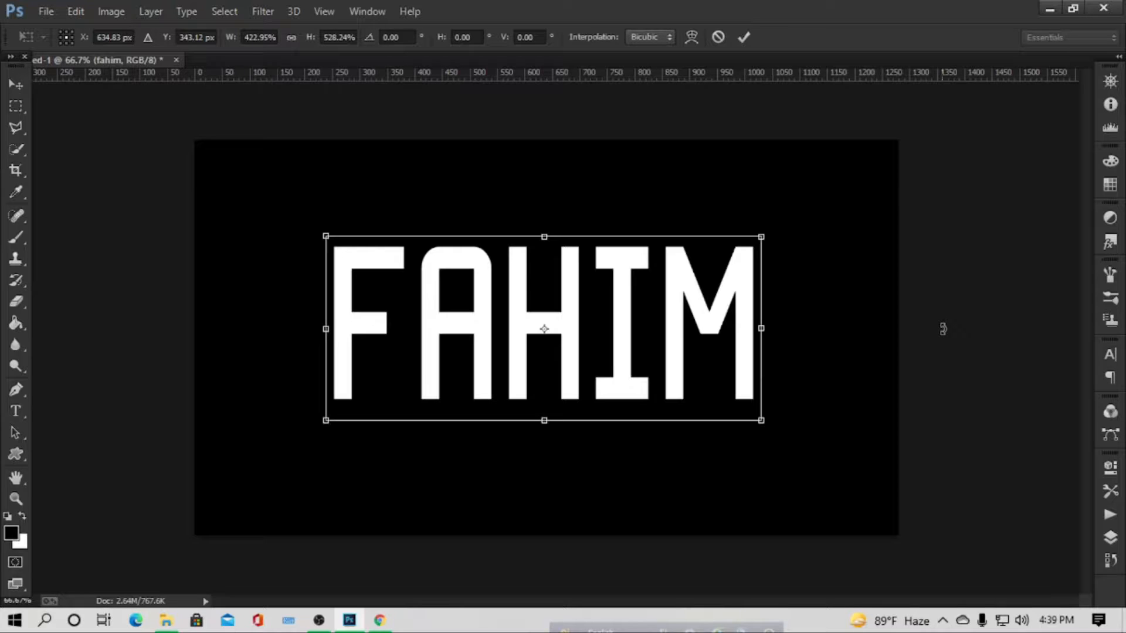
- Apply the text's scaling, centre it vertically and horizontally on the whole canvas, and clear the selection
click(16, 84)
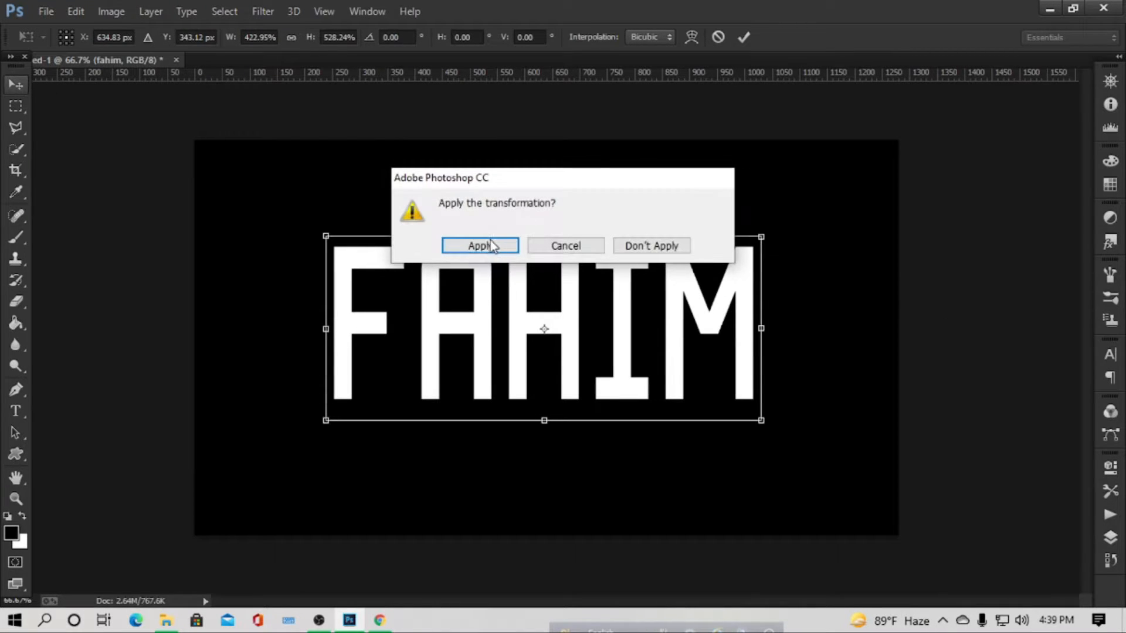
click(490, 240)
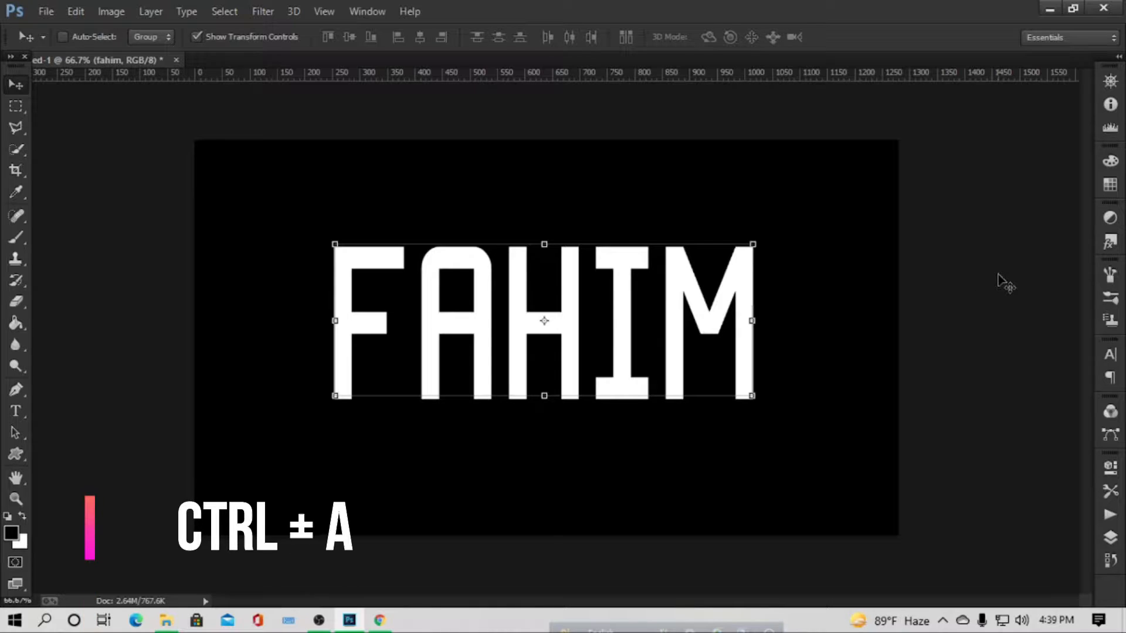
key(ctrl+a)
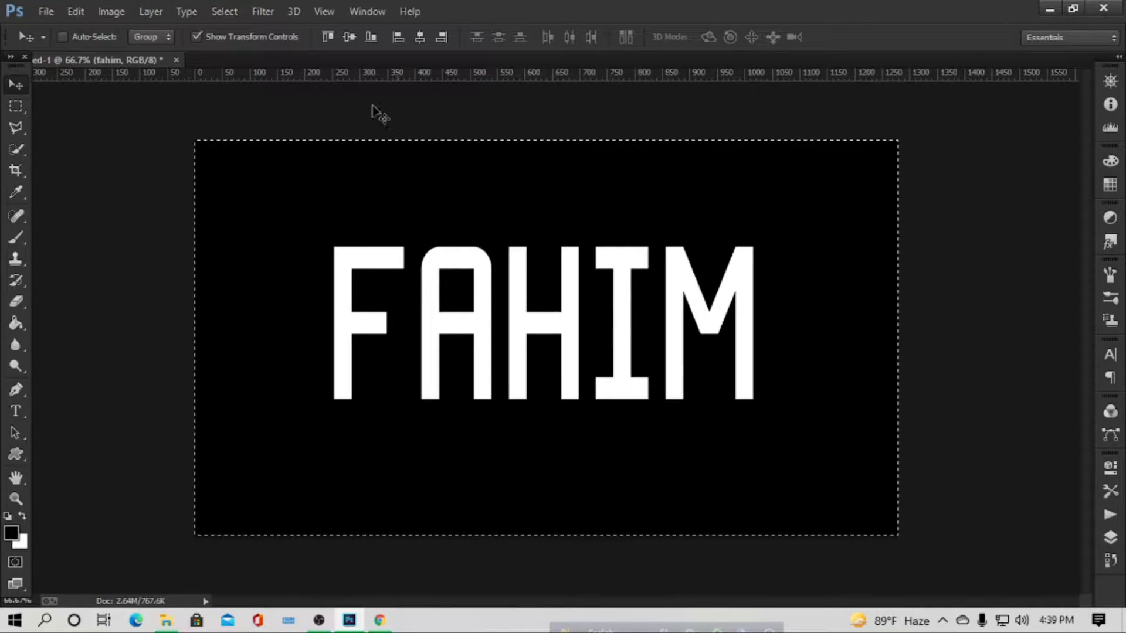
click(352, 35)
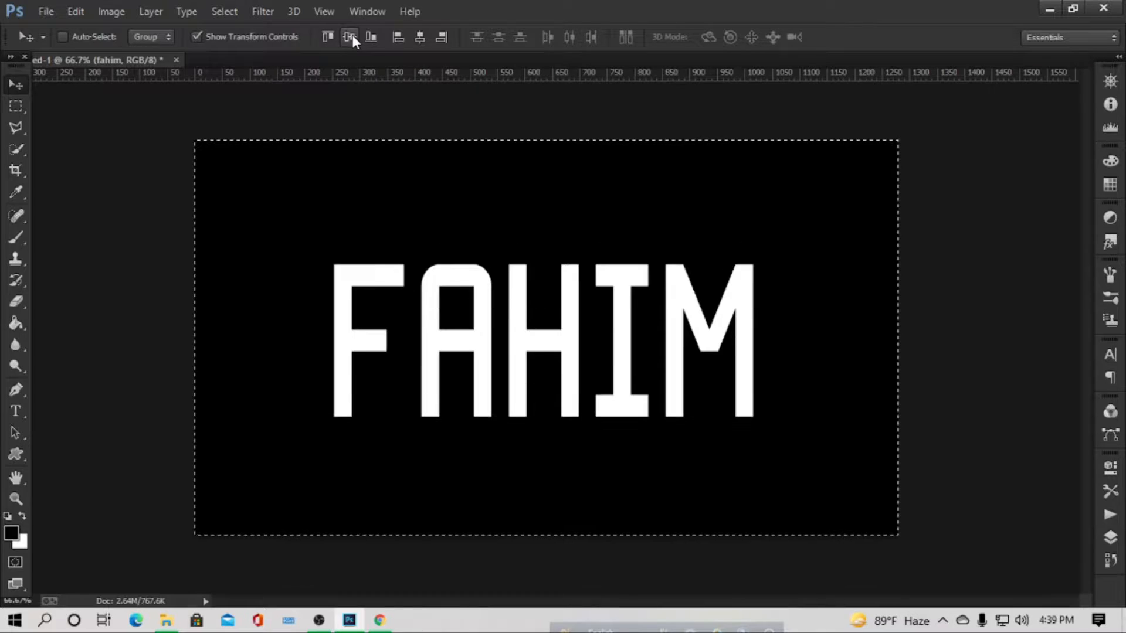
click(420, 36)
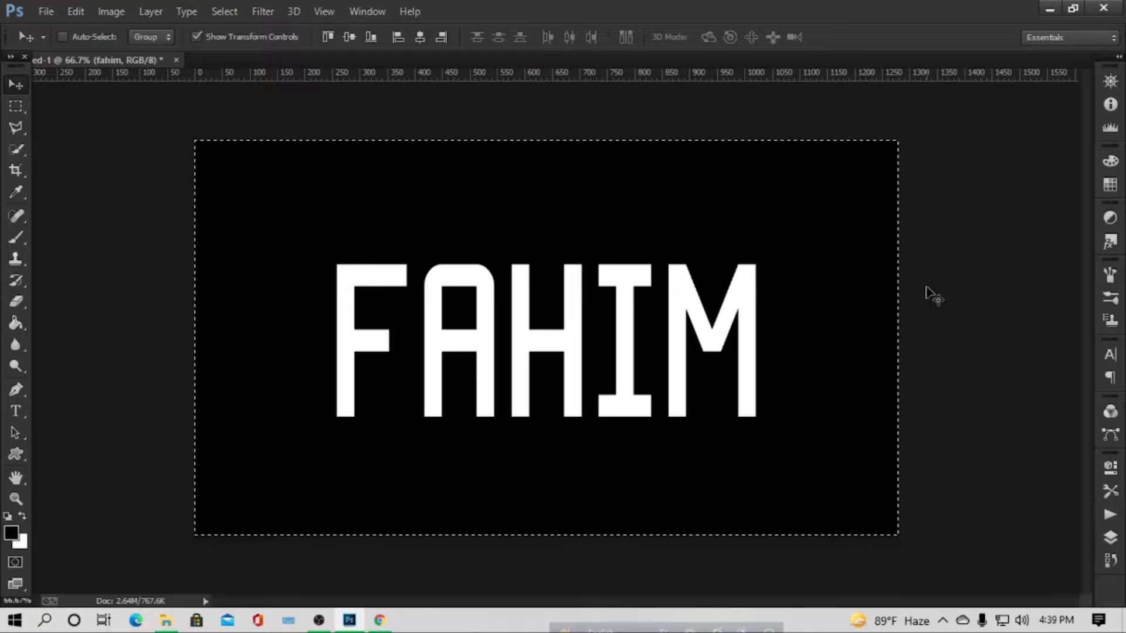
key(ctrl+d)
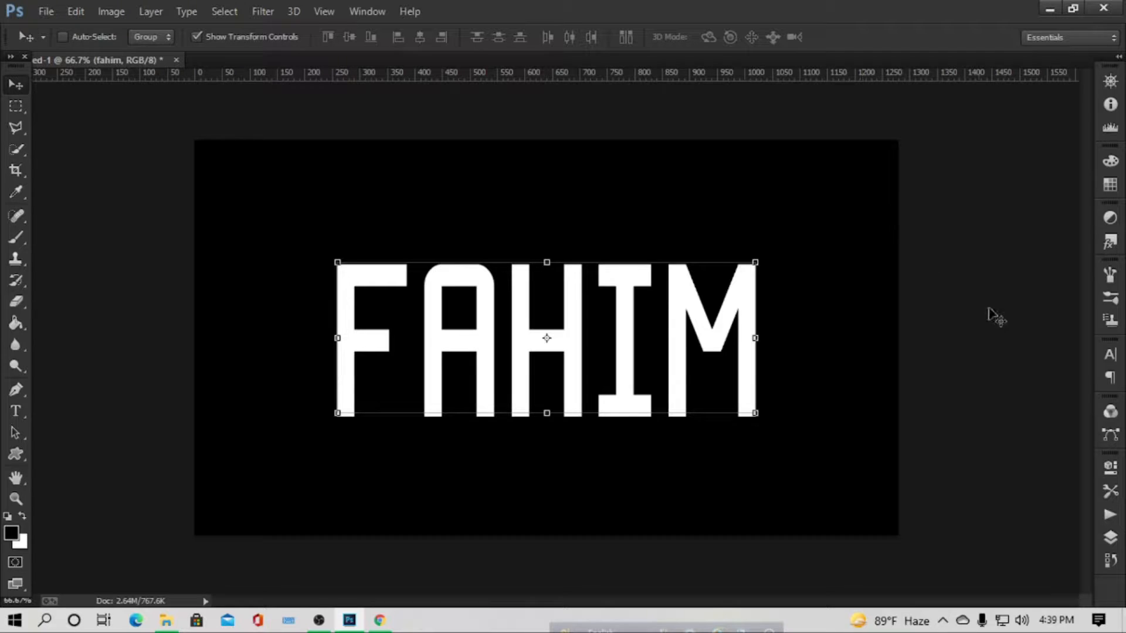
- Rasterize the text layer above the Background layer
click(1105, 540)
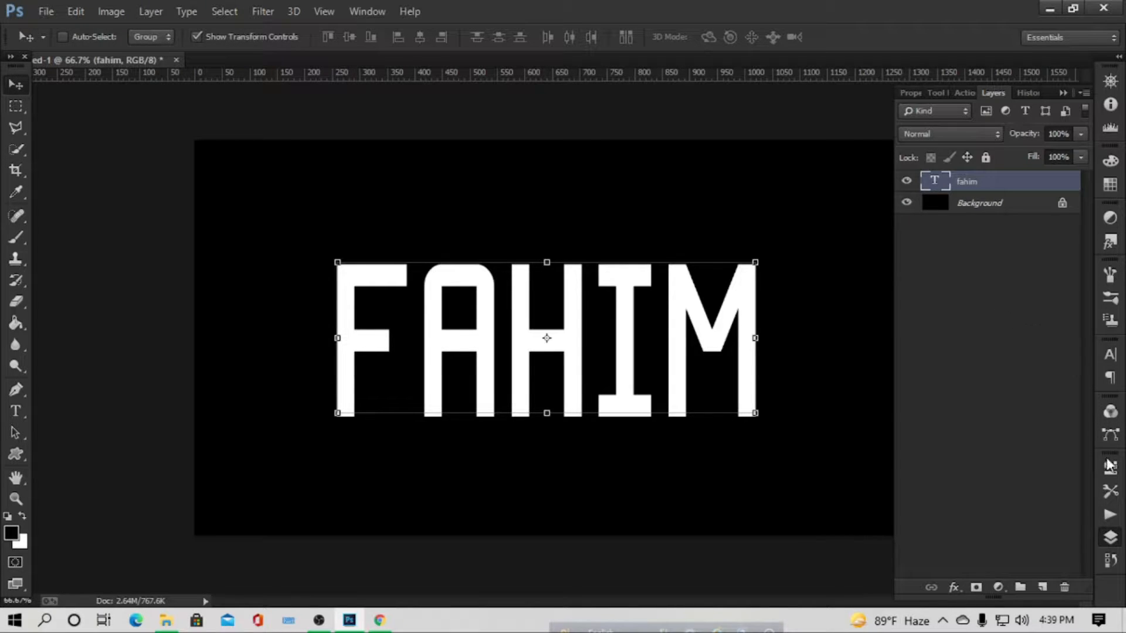
right_click(990, 185)
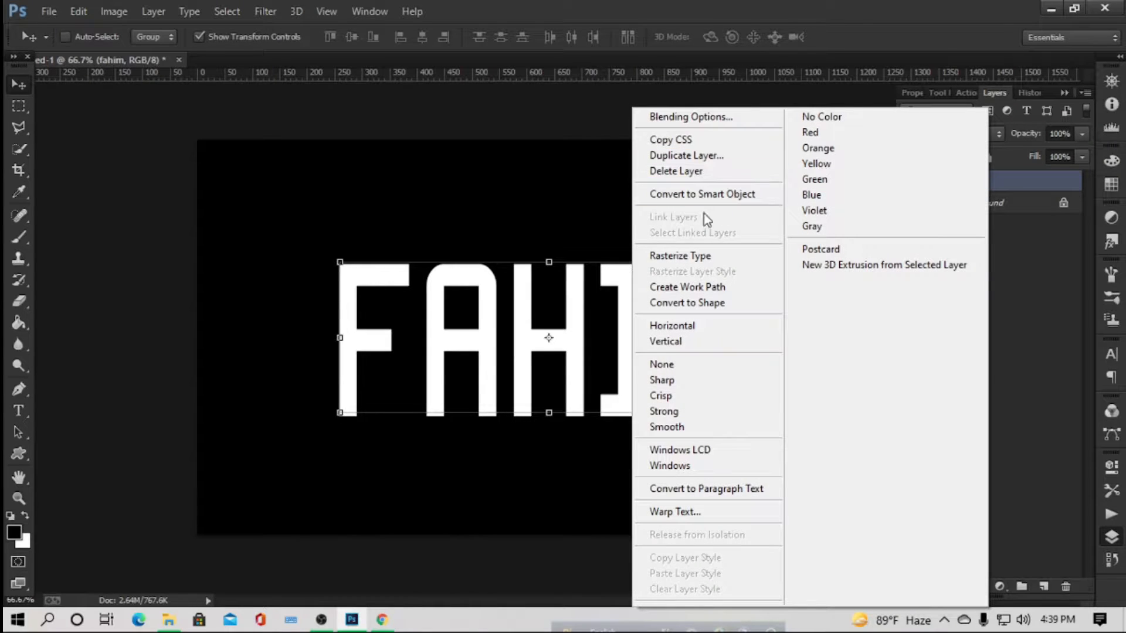
click(704, 257)
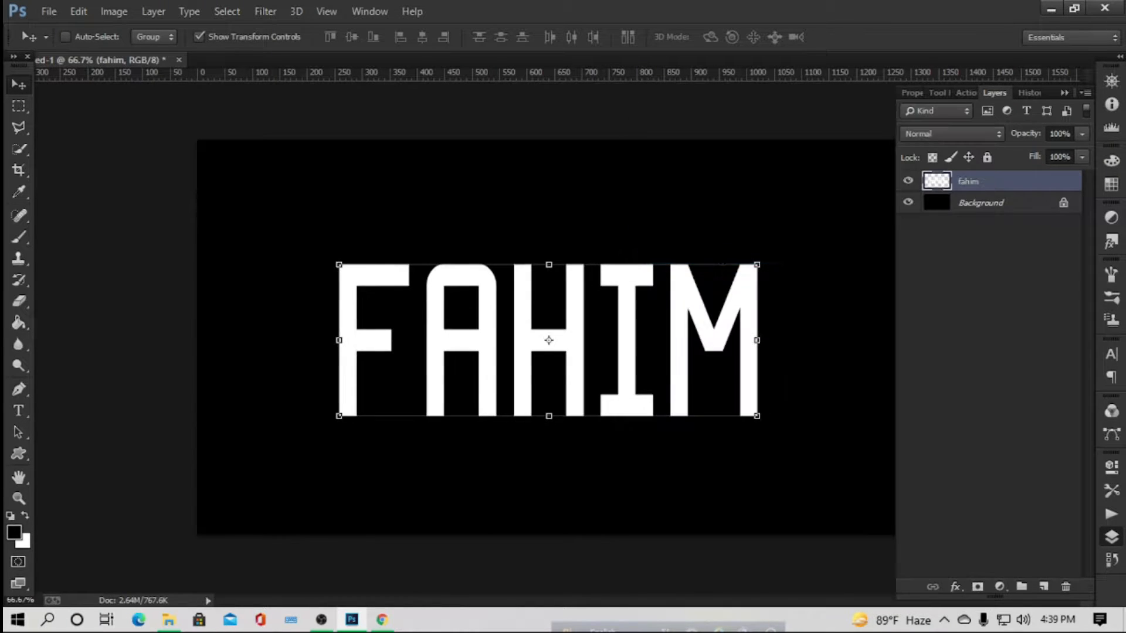
click(1111, 536)
- Outline the top of the letter F with a jagged Polygonal Lasso edge, shift that piece slightly up and right, and deselect
click(19, 126)
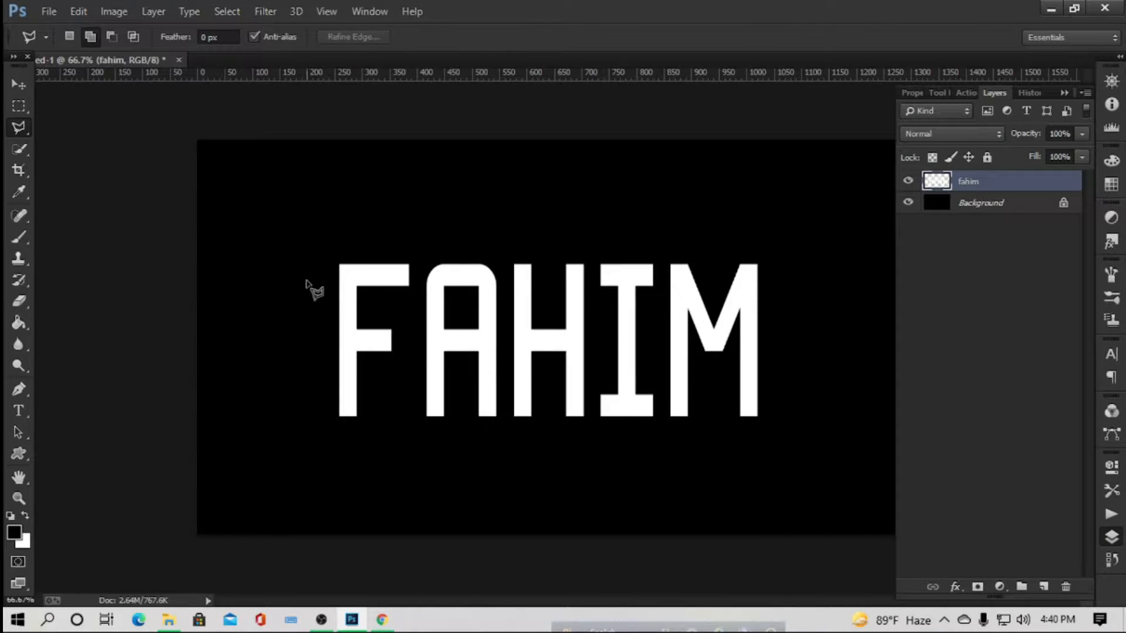
right_click(20, 124)
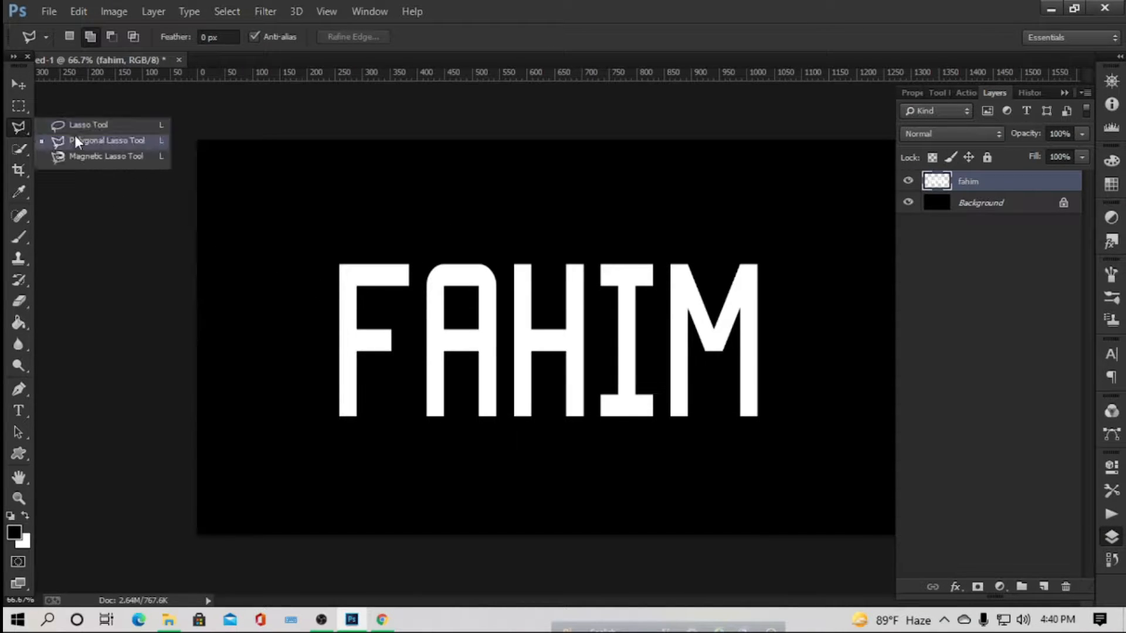
click(312, 259)
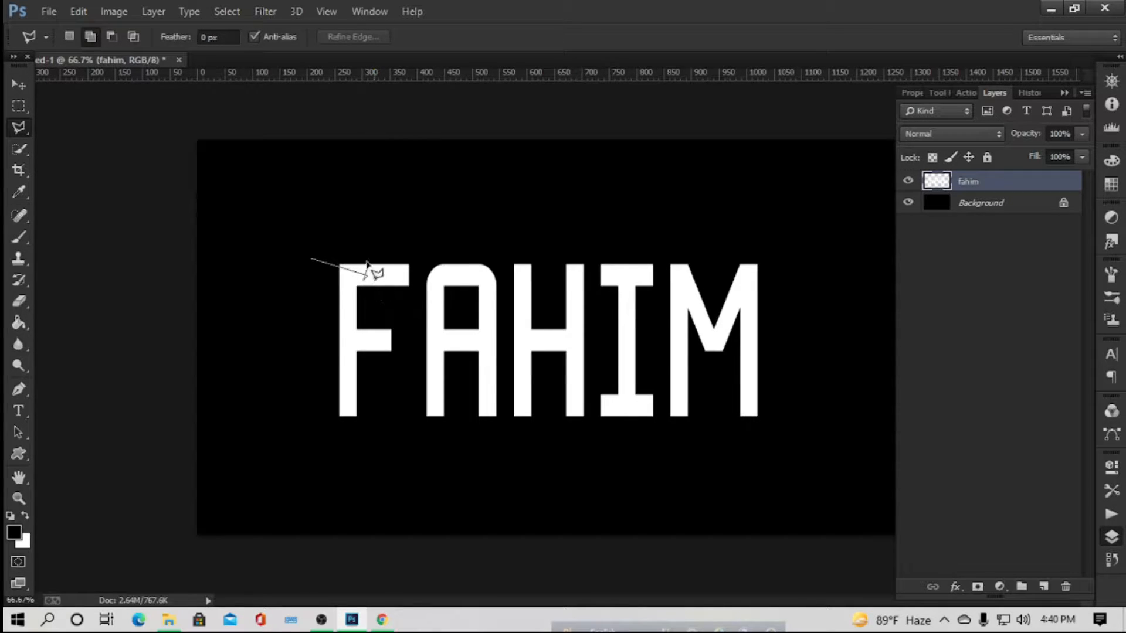
click(339, 267)
click(370, 280)
click(387, 272)
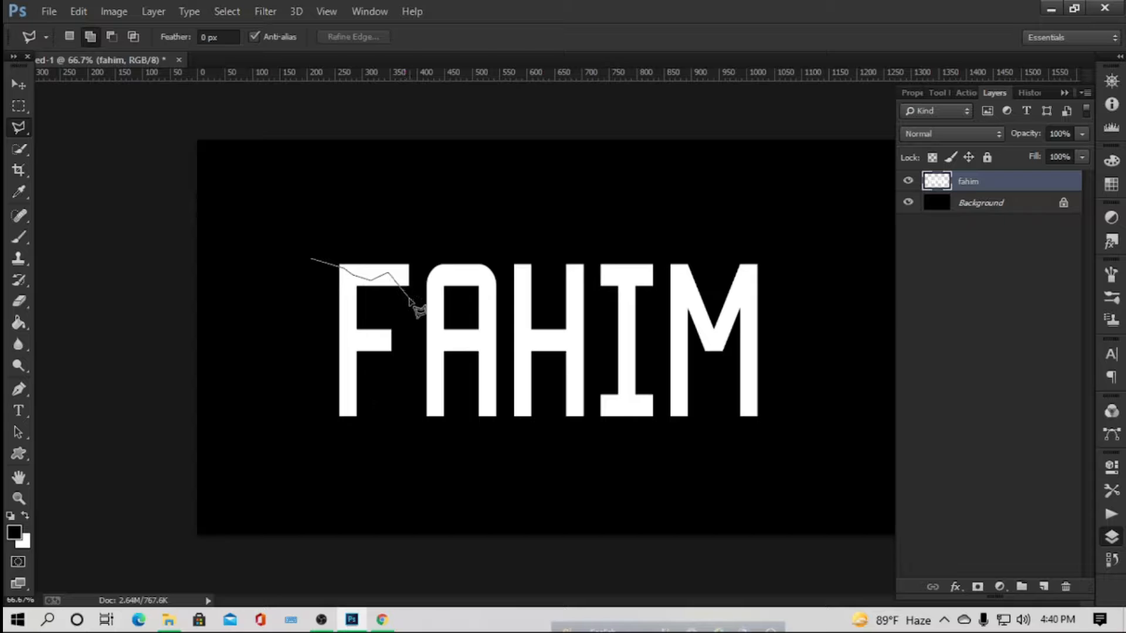
click(413, 296)
click(421, 267)
double_click(360, 238)
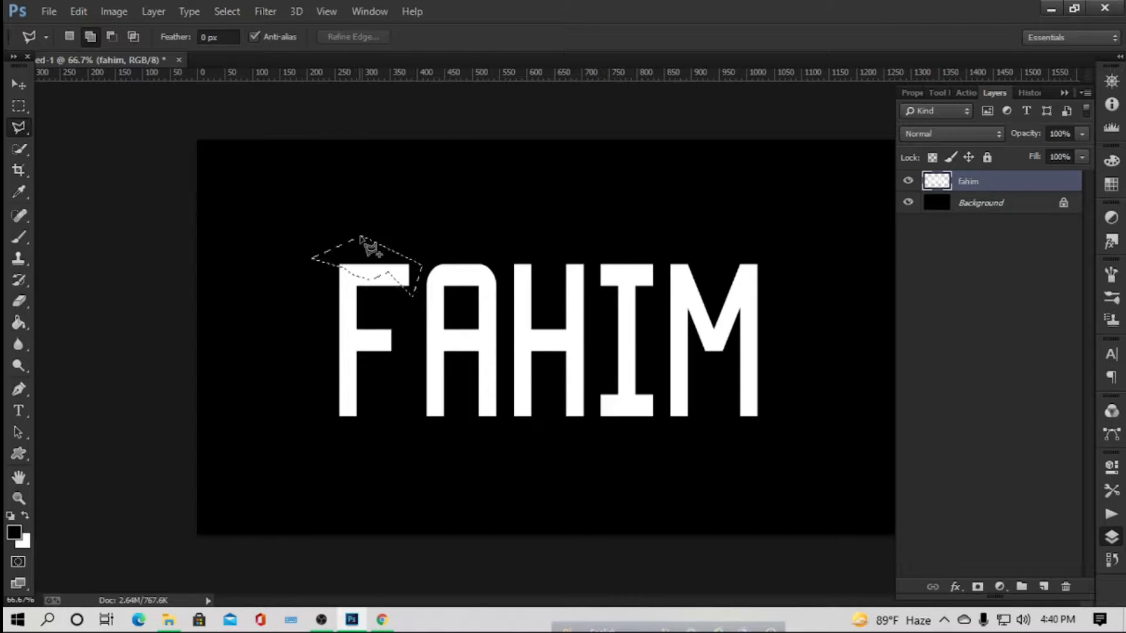
click(18, 85)
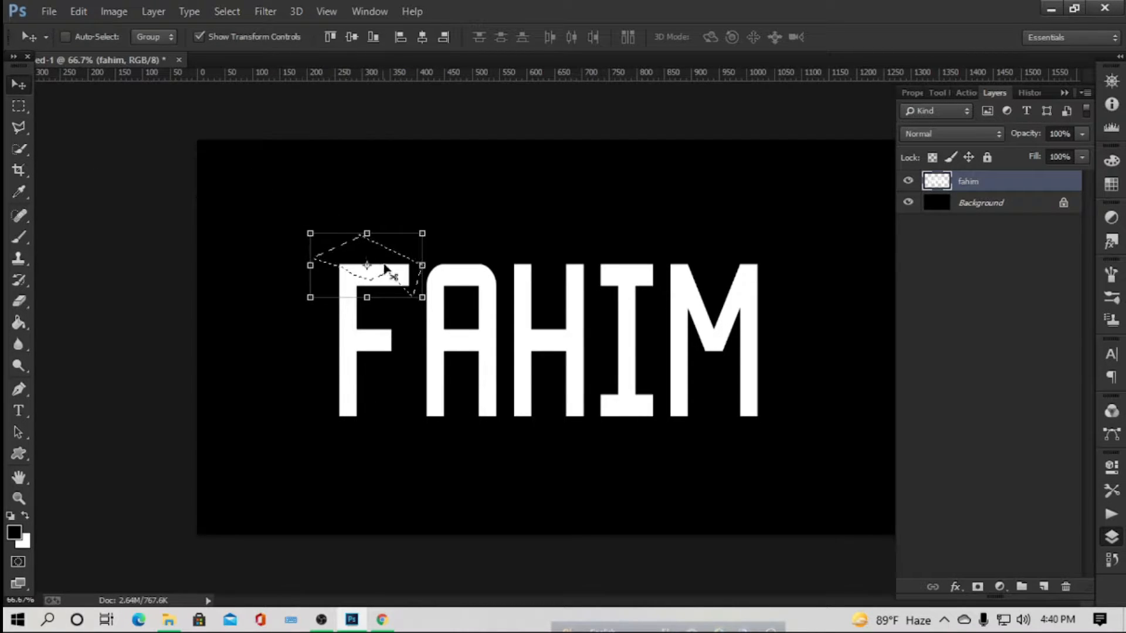
drag(385, 269, 389, 256)
key(ctrl+d)
- Lasso the lower end of the F's stem along a jagged line, shift the piece slightly down and left, and deselect
click(18, 128)
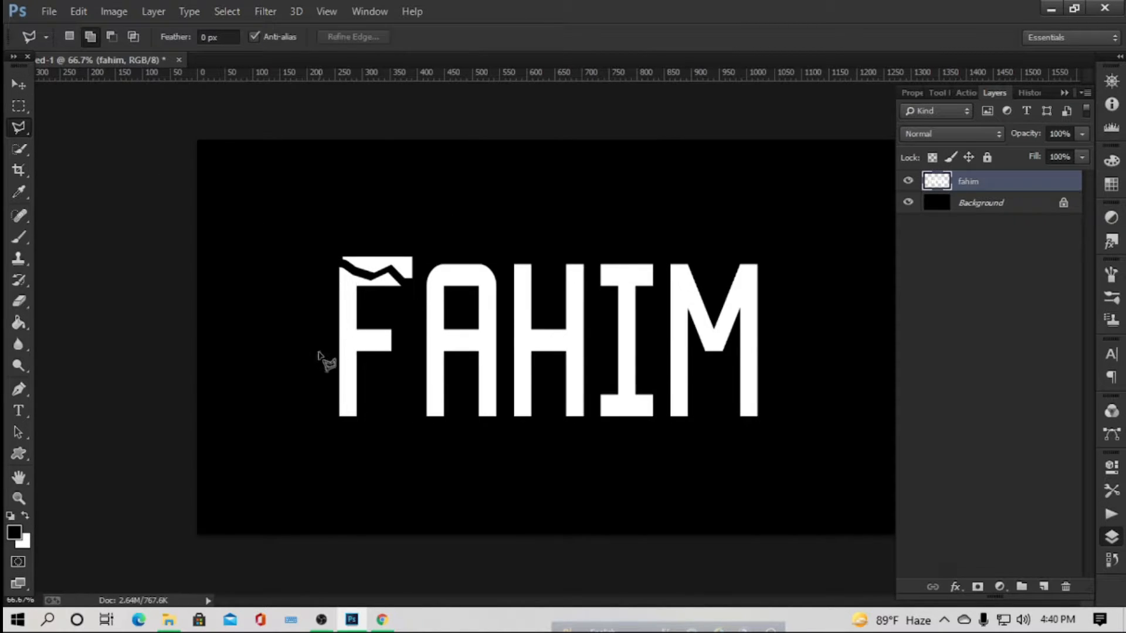
click(318, 353)
click(345, 369)
click(353, 389)
click(380, 404)
double_click(319, 448)
click(19, 85)
drag(328, 415, 322, 422)
key(ctrl+d)
- Lasso the curved top of the letter A along a slanted jagged line, shift it slightly upward, and deselect
click(19, 127)
click(423, 266)
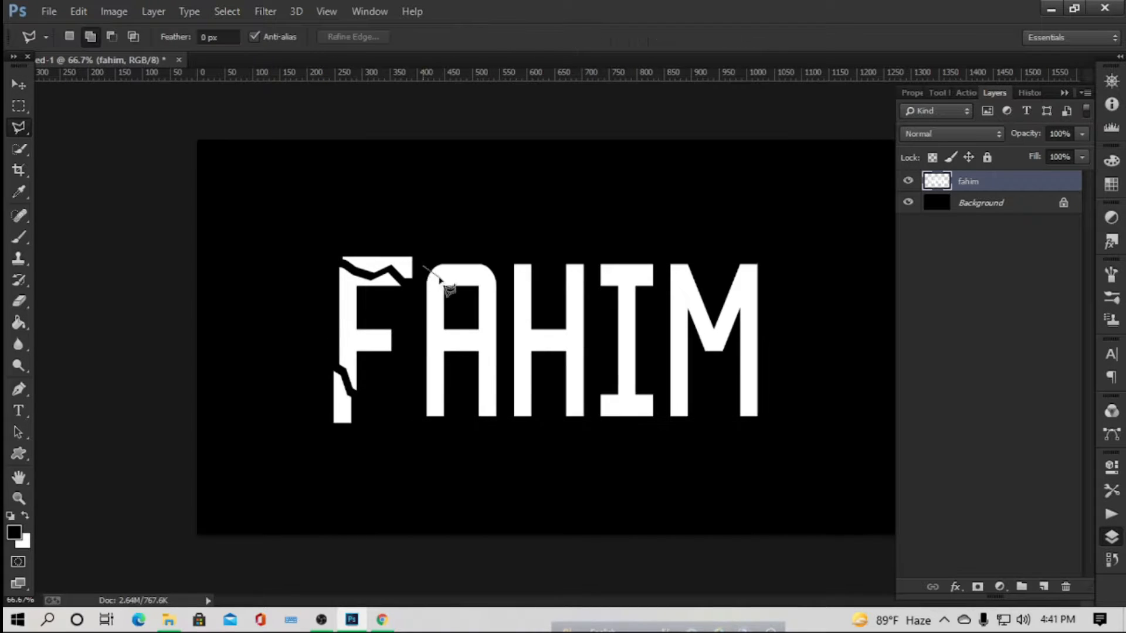
click(443, 275)
click(494, 297)
click(501, 285)
click(497, 244)
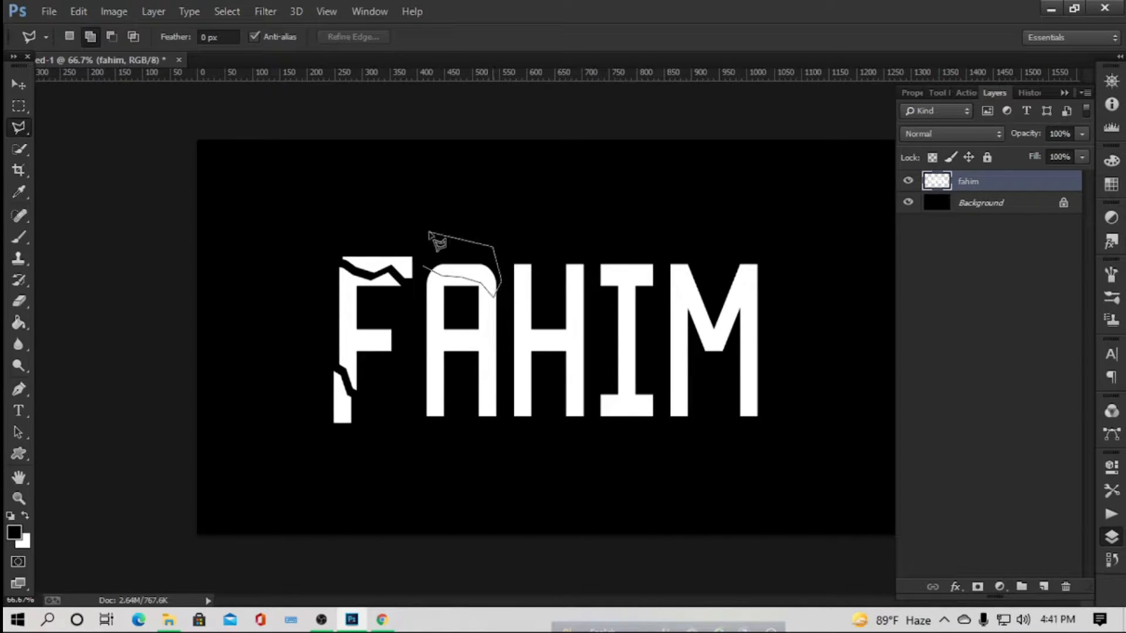
double_click(429, 234)
click(13, 86)
drag(487, 276, 488, 264)
key(ctrl+d)
- Lasso the lower half of the letter A below its crossbar, shift it slightly down and left, and deselect
click(19, 127)
click(414, 335)
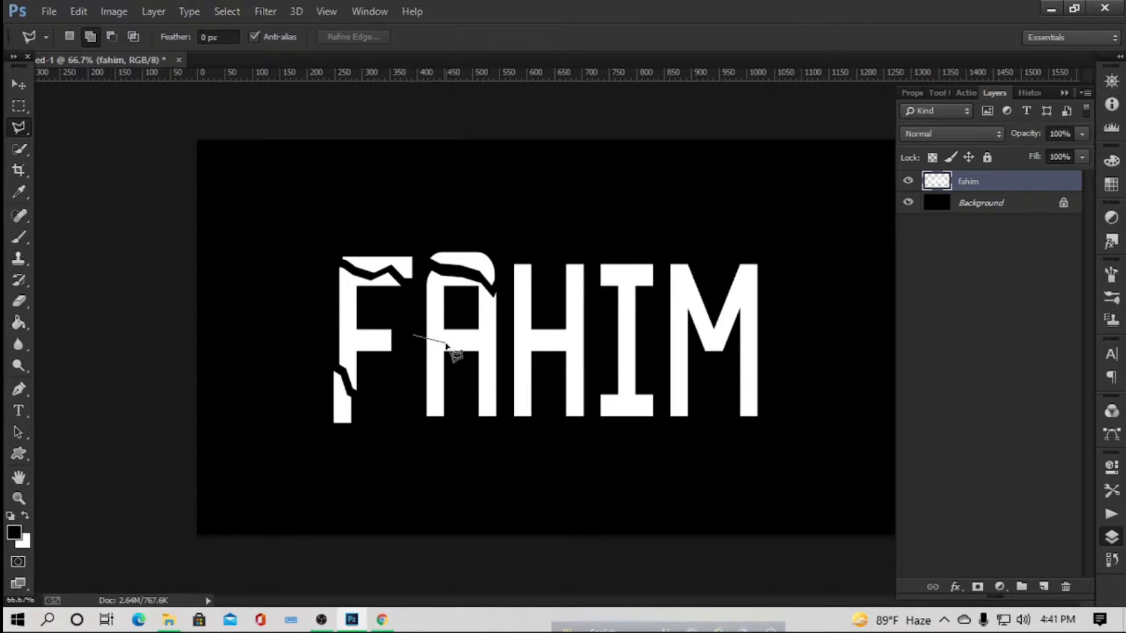
click(504, 393)
click(507, 425)
click(415, 435)
click(404, 342)
click(413, 336)
key(v)
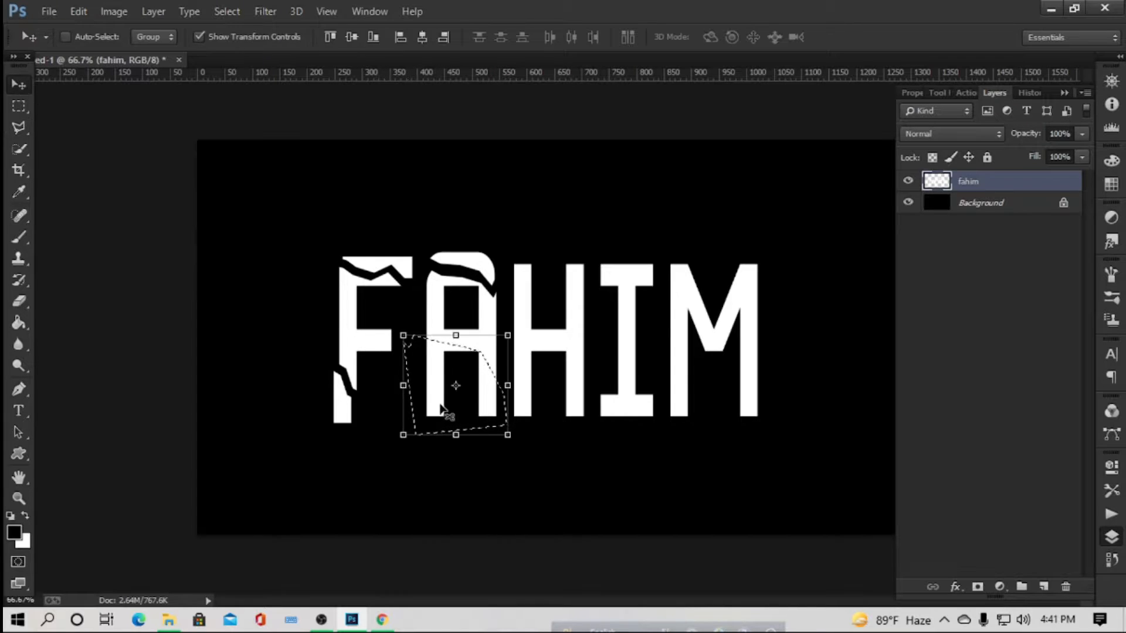
drag(440, 407, 437, 413)
key(ctrl+d)
- Lasso the upper ends of the letter H along a jagged line and shift them slightly upward to open a crack
click(18, 128)
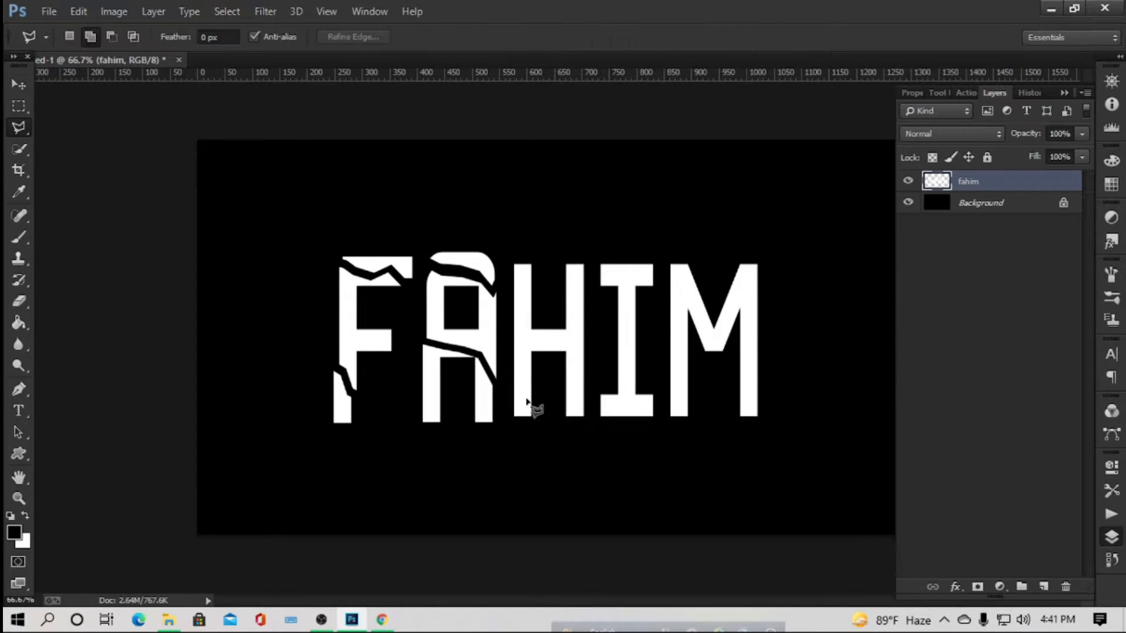
click(506, 330)
click(522, 298)
click(554, 287)
click(568, 286)
click(590, 262)
click(526, 238)
click(508, 271)
double_click(511, 346)
click(18, 84)
drag(537, 279, 534, 269)
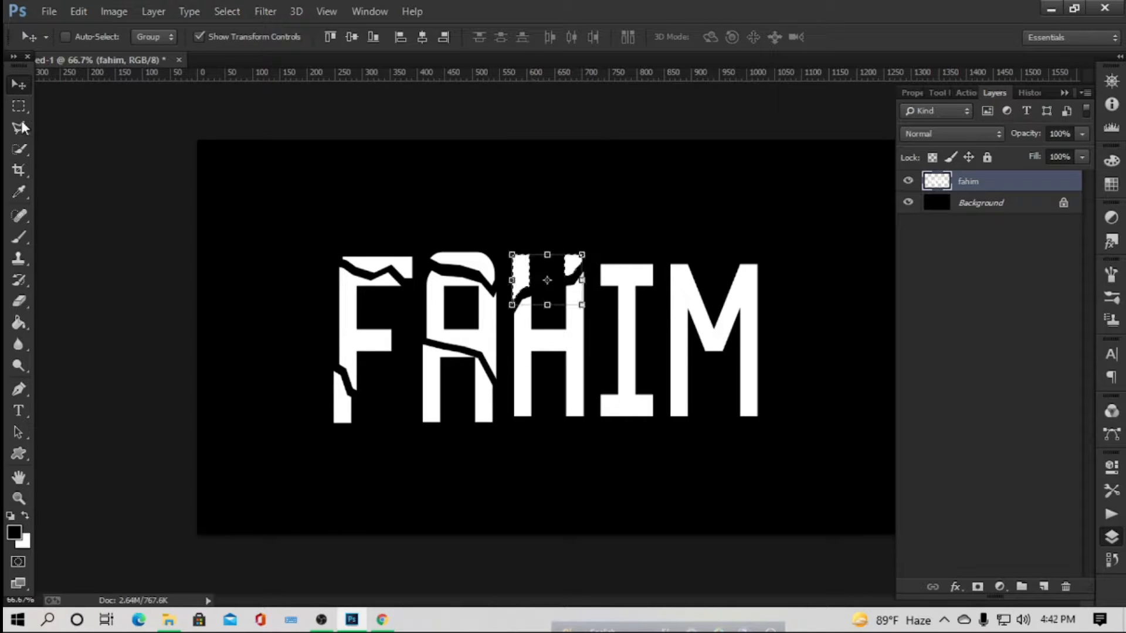
- Lasso the lower part of the letter H along a descending jagged line, shift it slightly down and left, and deselect
click(18, 127)
click(507, 343)
click(530, 376)
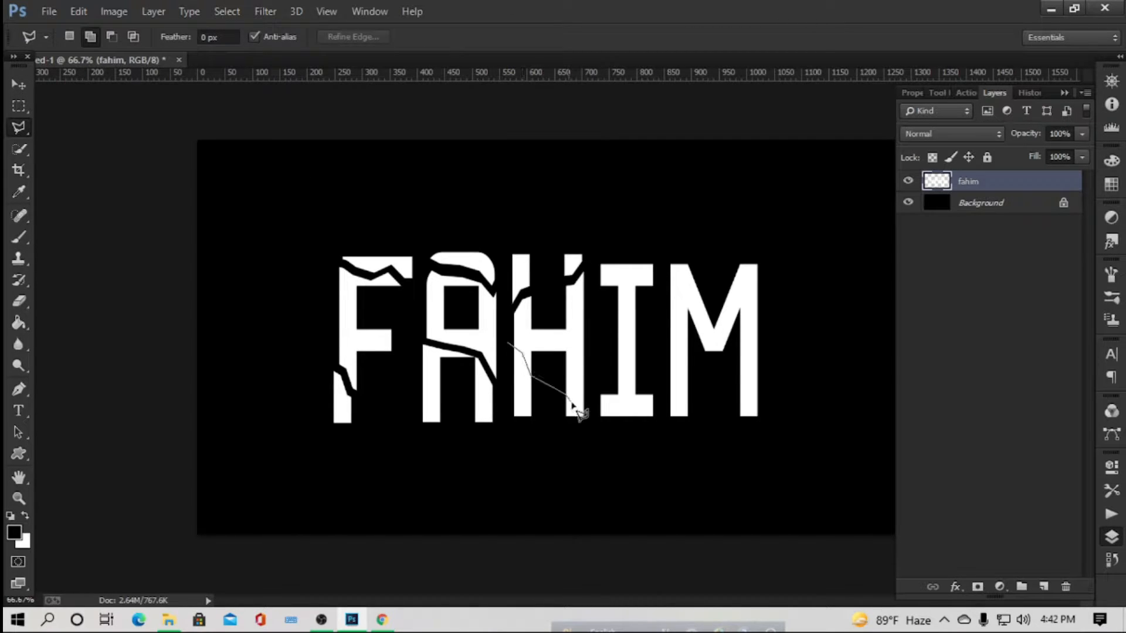
click(595, 428)
click(543, 445)
click(514, 436)
double_click(508, 356)
key(v)
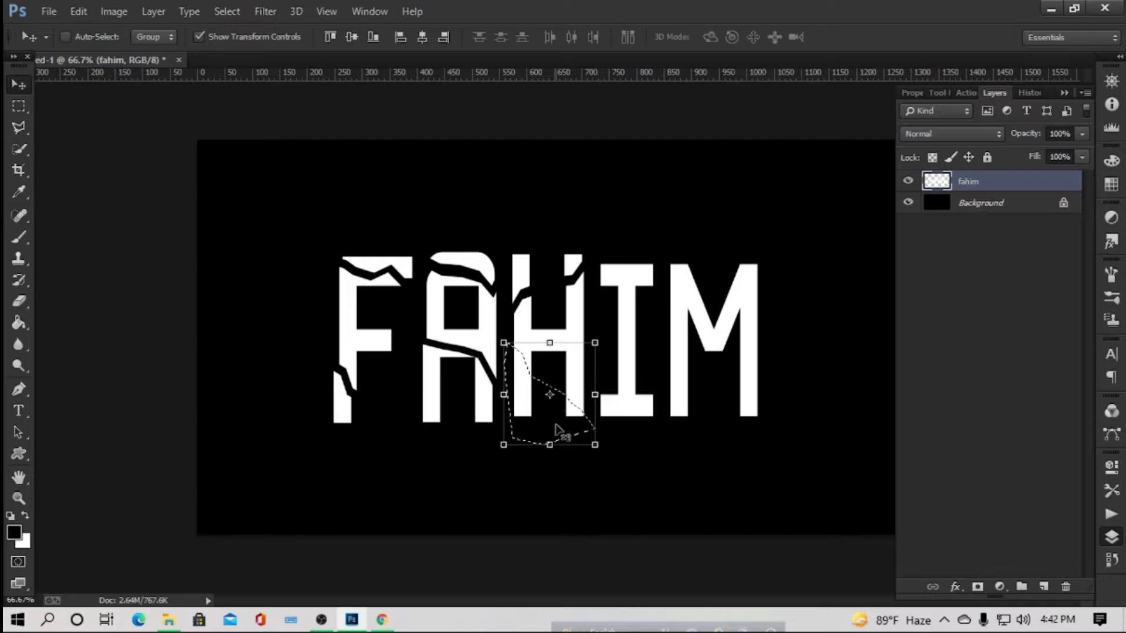
drag(556, 424, 553, 432)
key(ctrl+d)
- Lasso the upper-right part of the letter I along a jagged diagonal, shift it slightly up and right, and deselect
key(l)
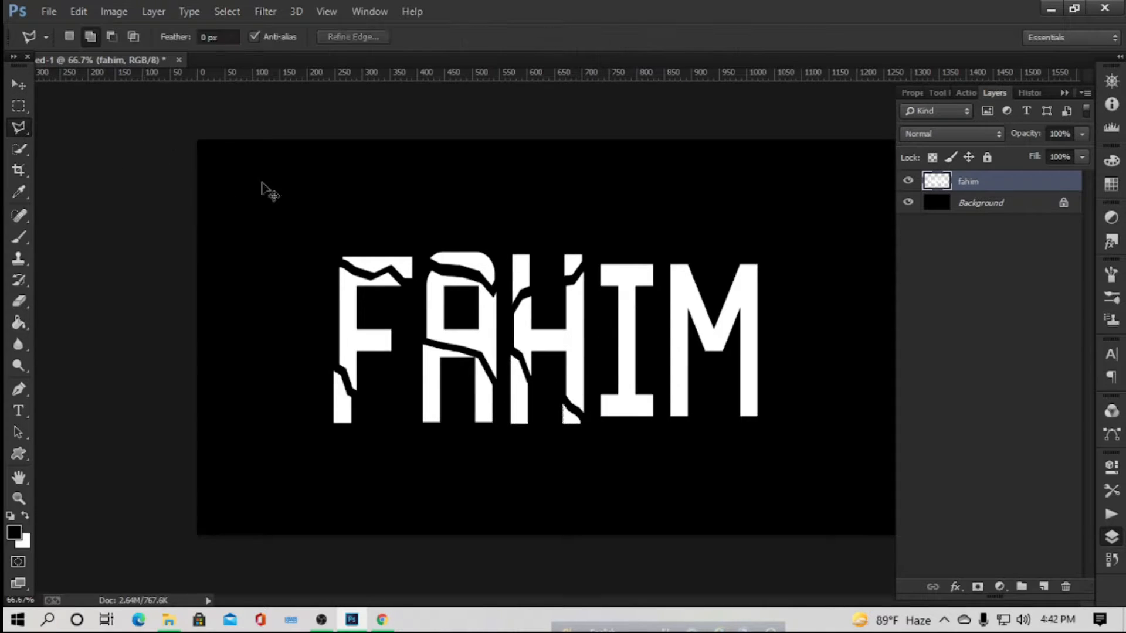
click(591, 269)
click(622, 288)
click(631, 324)
click(649, 327)
click(663, 278)
click(658, 248)
click(608, 243)
click(591, 268)
key(v)
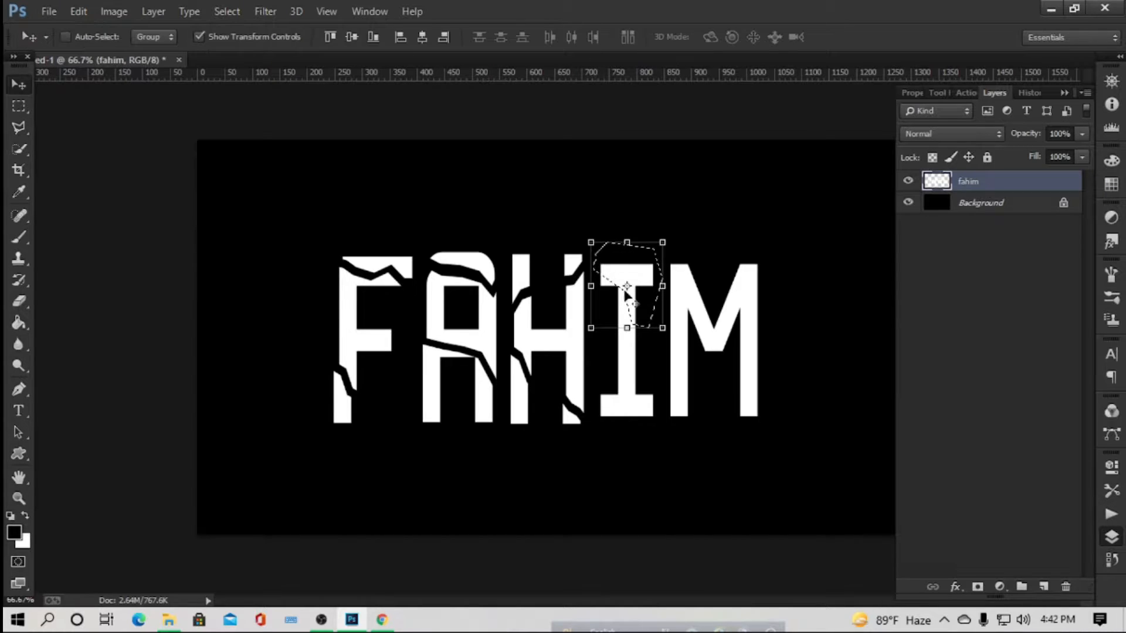
drag(629, 274, 636, 265)
key(ctrl+d)
- Lasso the base of the letter I along a jagged line, shift it slightly downward, and deselect
key(l)
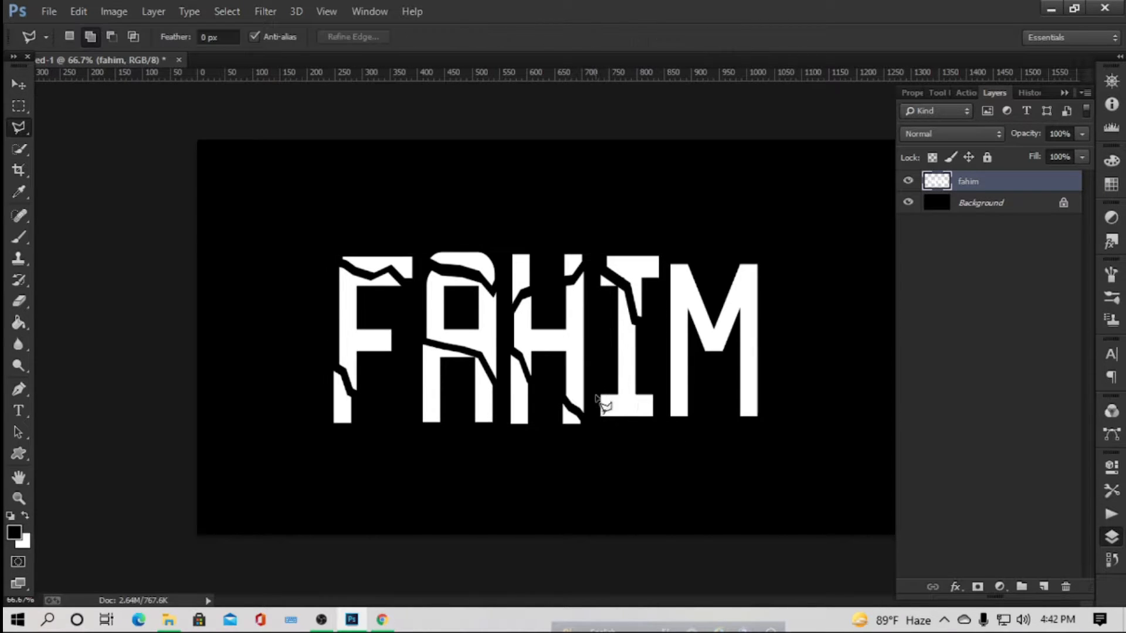
click(637, 406)
click(649, 403)
click(672, 432)
click(633, 438)
click(593, 418)
click(597, 398)
click(18, 84)
drag(643, 419, 648, 420)
click(15, 88)
click(494, 251)
key(l)
key(ctrl+d)
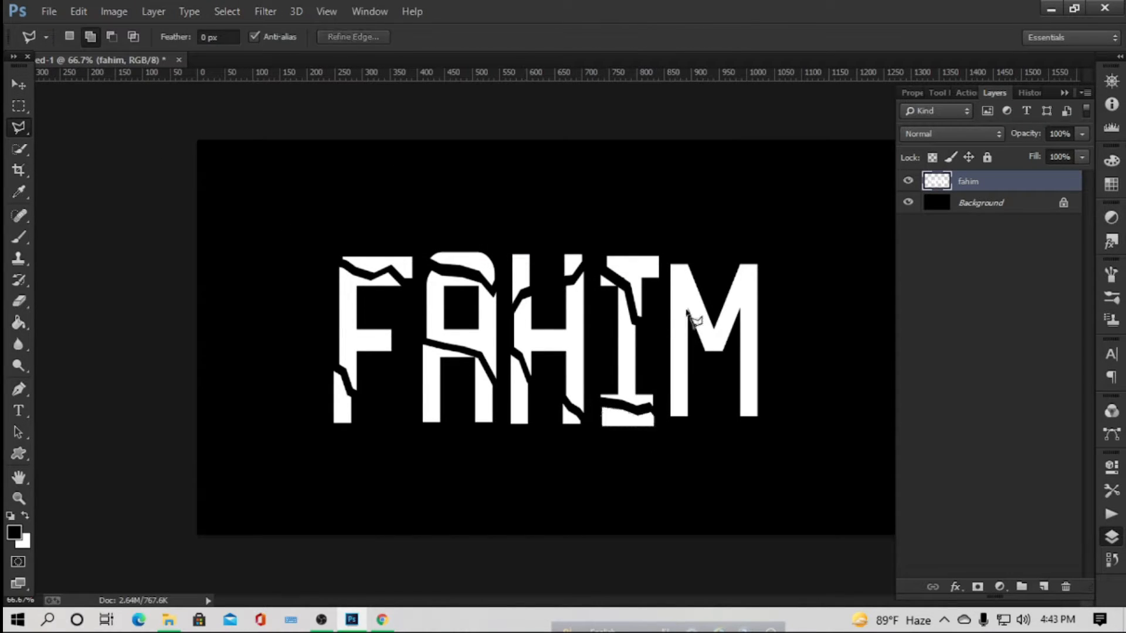
- Lasso the upper part of the letter M along a zigzag line, shift it upward to open a crack, and deselect
click(791, 279)
click(744, 289)
click(680, 342)
click(663, 344)
click(668, 249)
click(766, 234)
click(791, 278)
click(18, 85)
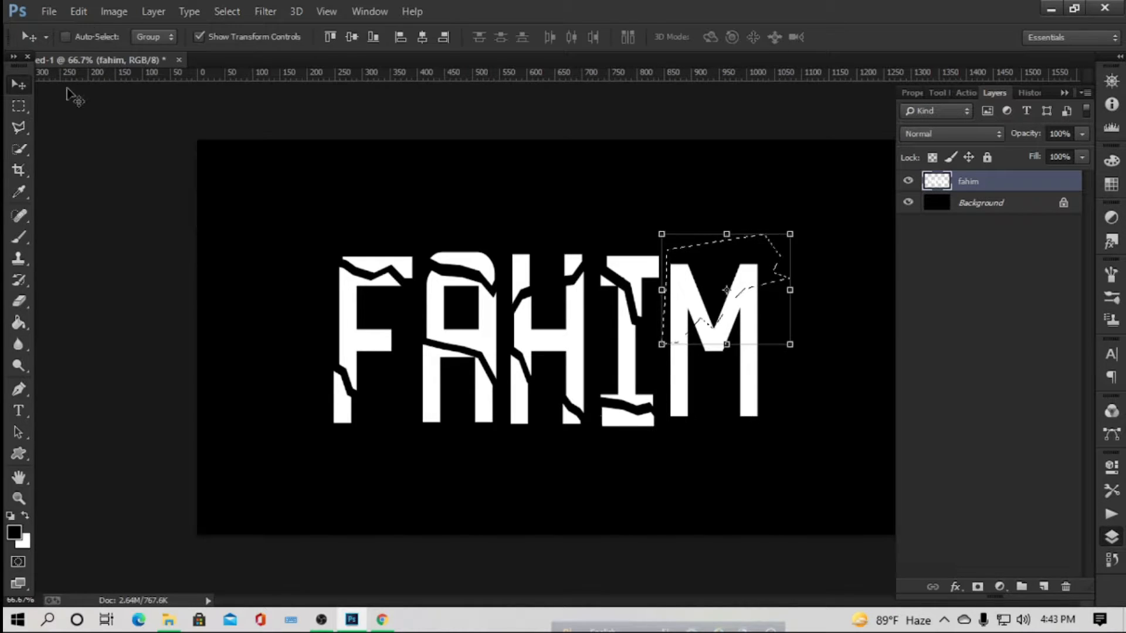
mouse_move(680, 303)
mouse_down()
mouse_move(698, 282)
mouse_move(689, 294)
mouse_up()
key(ctrl+d)
- Lasso the lower ends of both M legs along a jagged line, shift them slightly down and right, and deselect
click(18, 128)
click(771, 368)
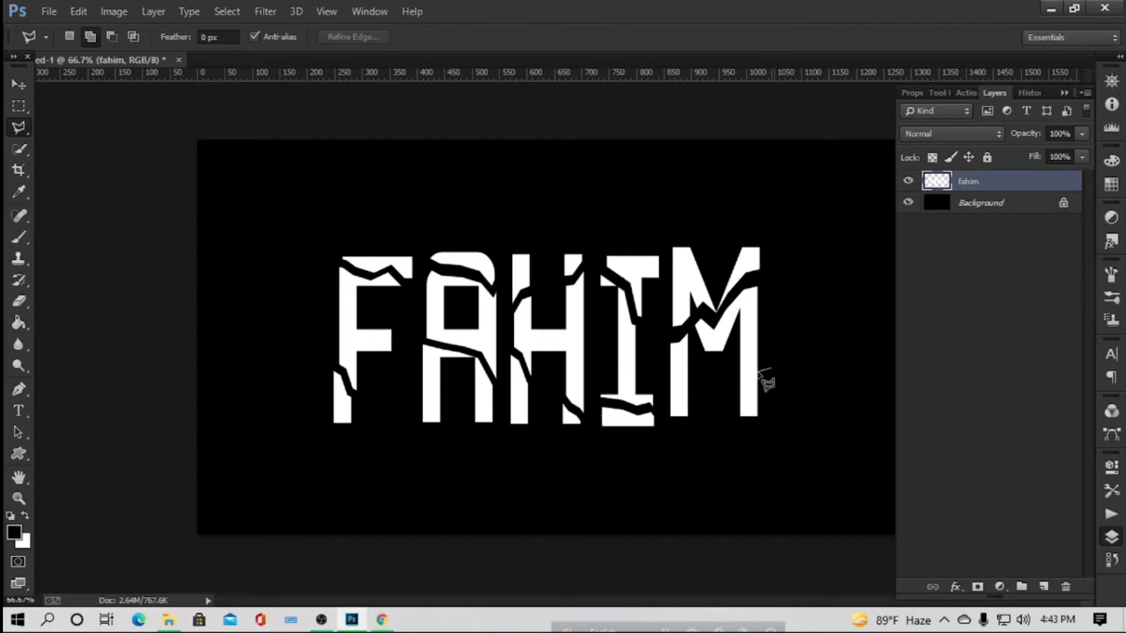
click(754, 379)
click(745, 392)
click(719, 392)
click(666, 387)
click(667, 462)
click(775, 437)
click(786, 394)
click(771, 368)
click(19, 88)
drag(704, 426, 708, 434)
key(ctrl+d)
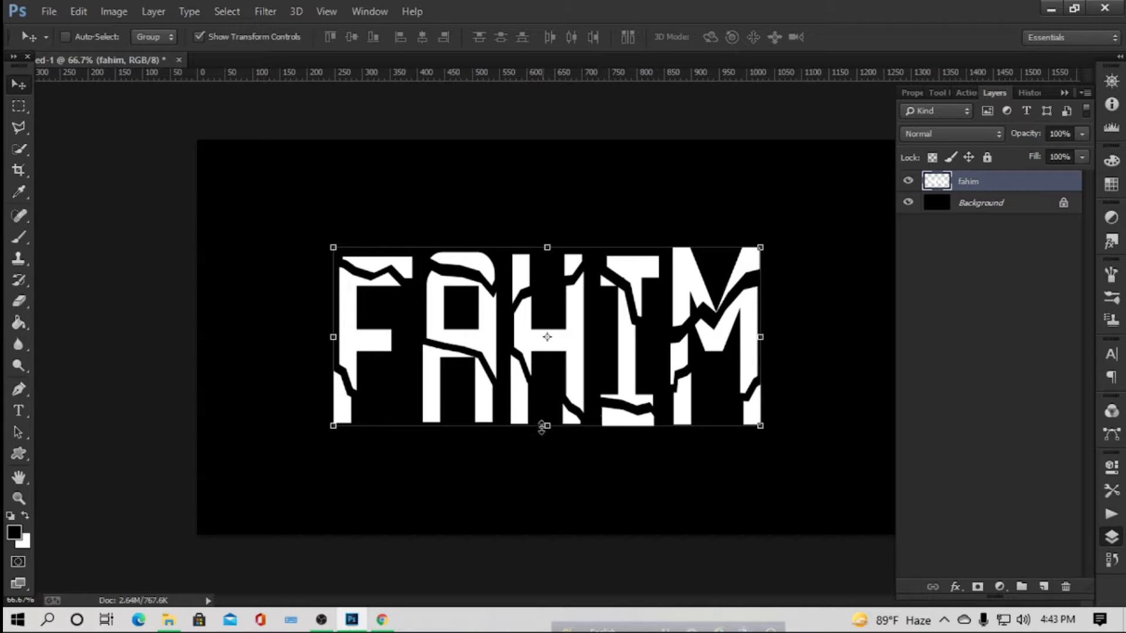
- Lasso the lower ends of the letter A's legs along a jagged line and shift them slightly downward as a second crack
click(19, 129)
click(477, 403)
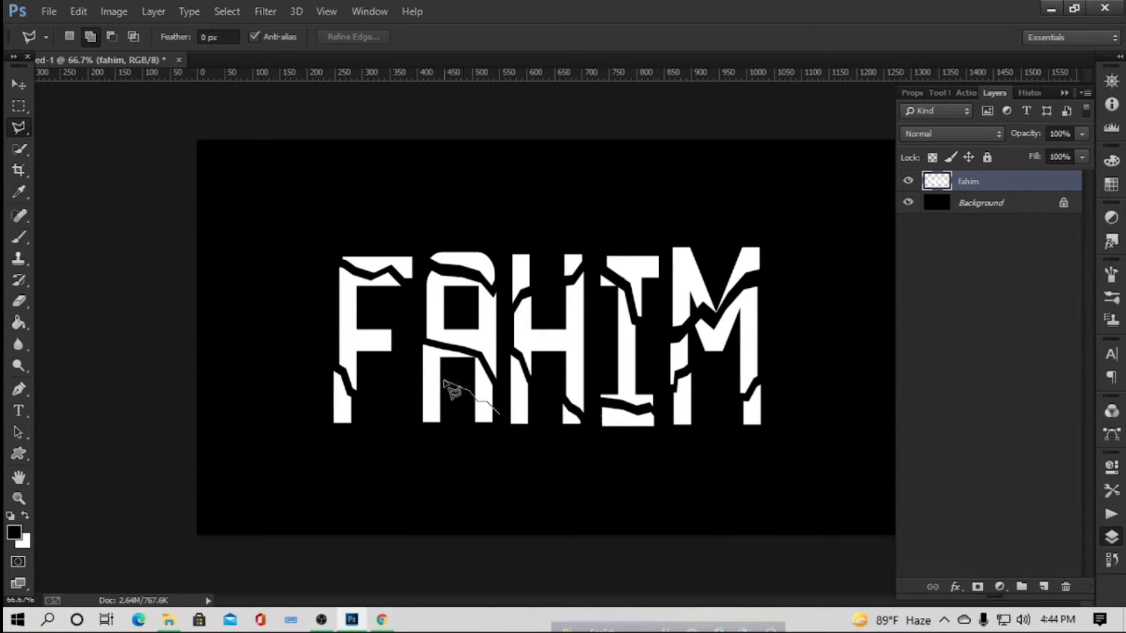
click(417, 402)
click(395, 449)
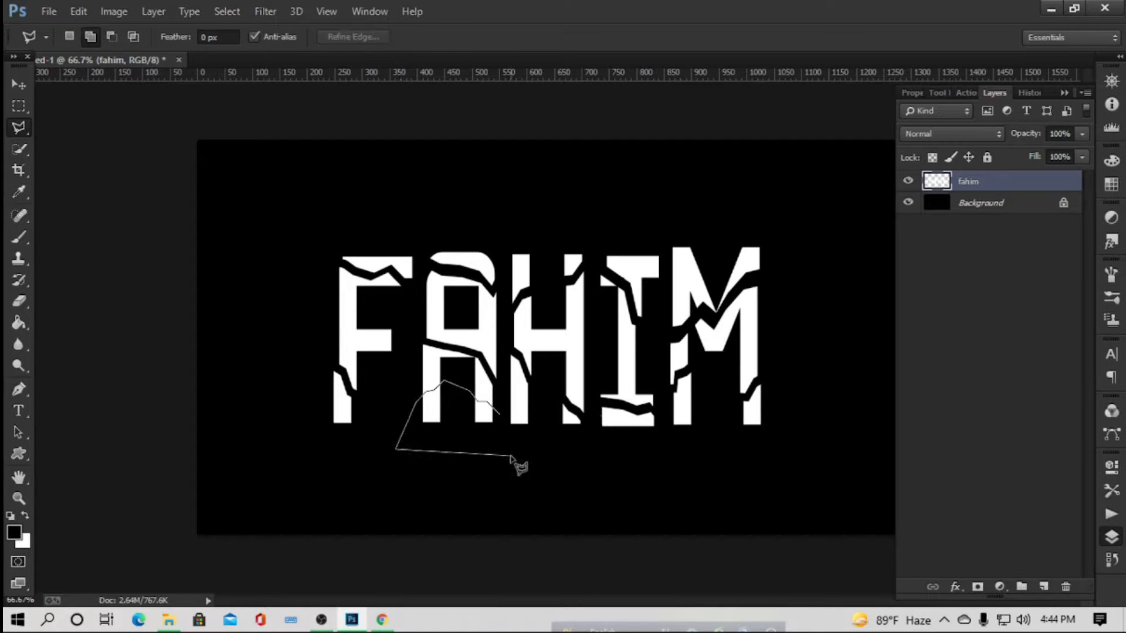
double_click(510, 455)
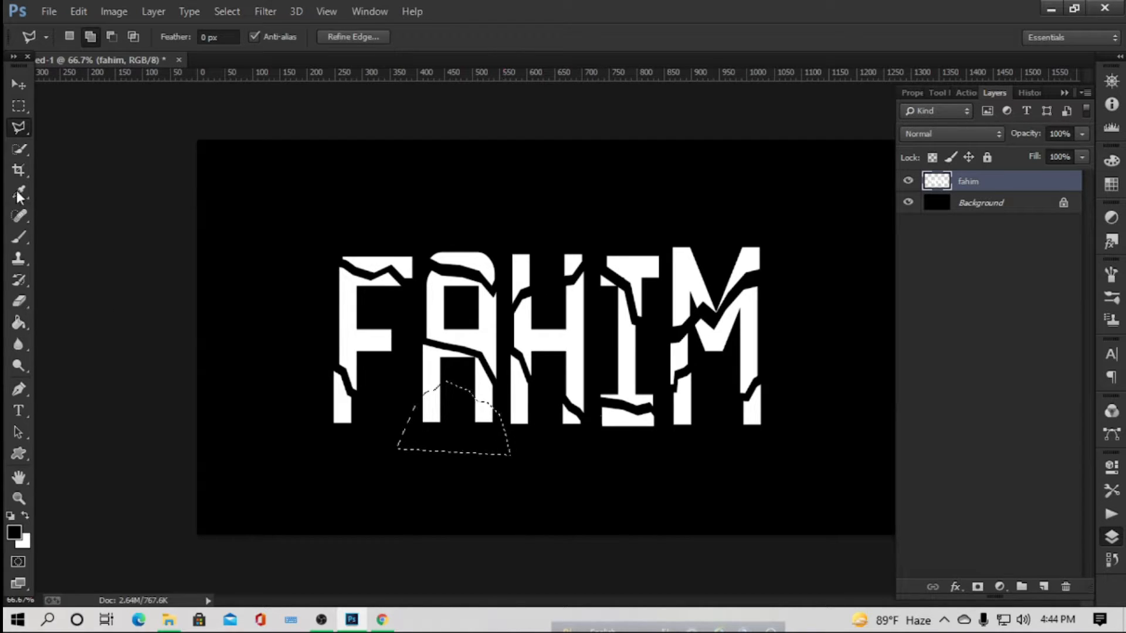
click(19, 84)
drag(446, 435, 457, 447)
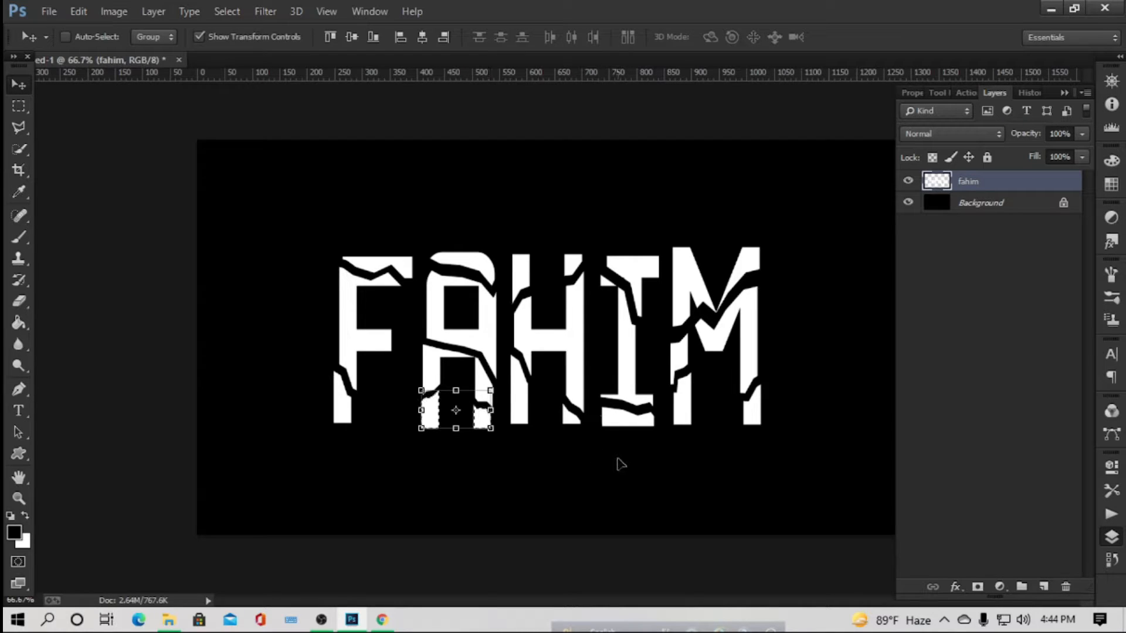
- Deselect the shifted lower leg pieces of the letter A and the text layer
key(ctrl+d)
click(928, 388)
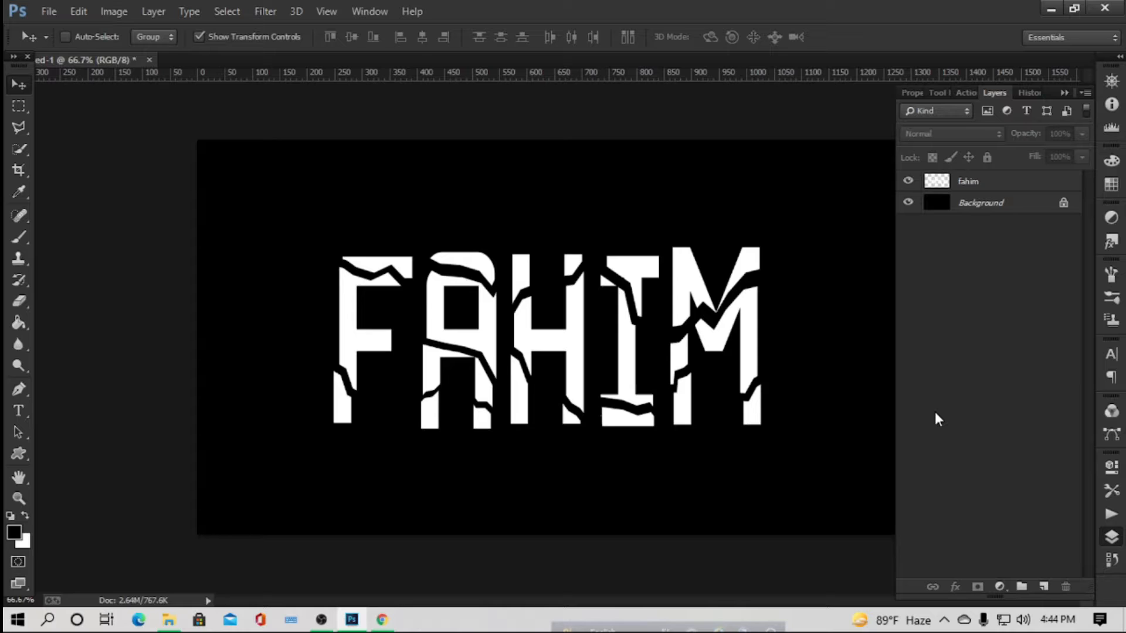
- Open the 800px_COLOURBOX3233503 rust texture from Downloads, dock and unlock it, and bring it into the text document as a new layer
click(49, 12)
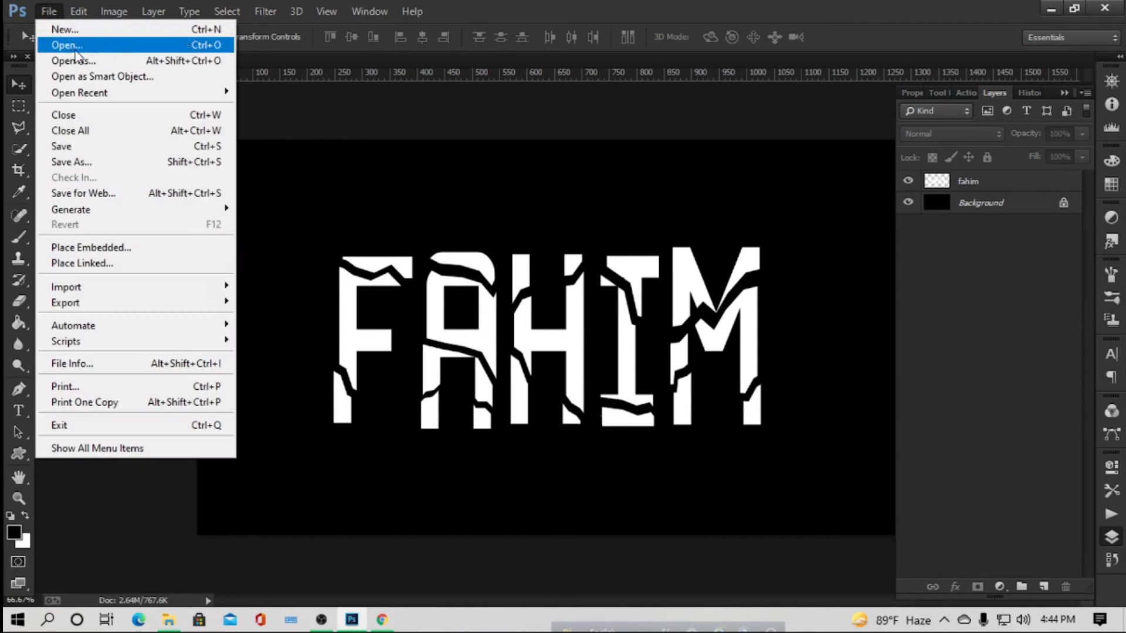
click(77, 42)
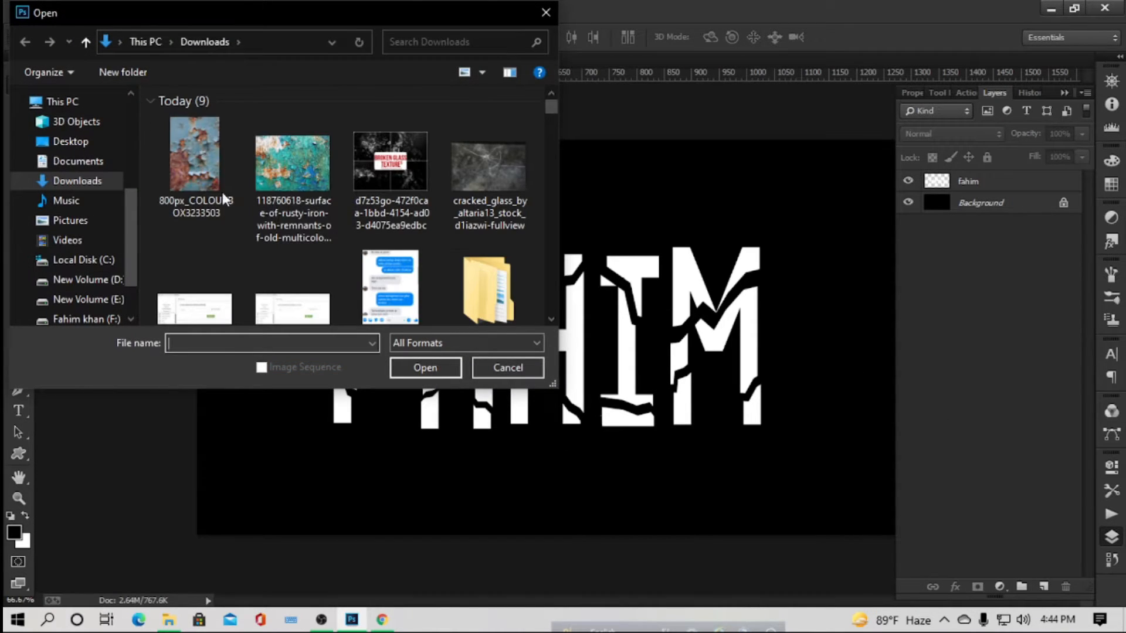
click(224, 199)
click(421, 364)
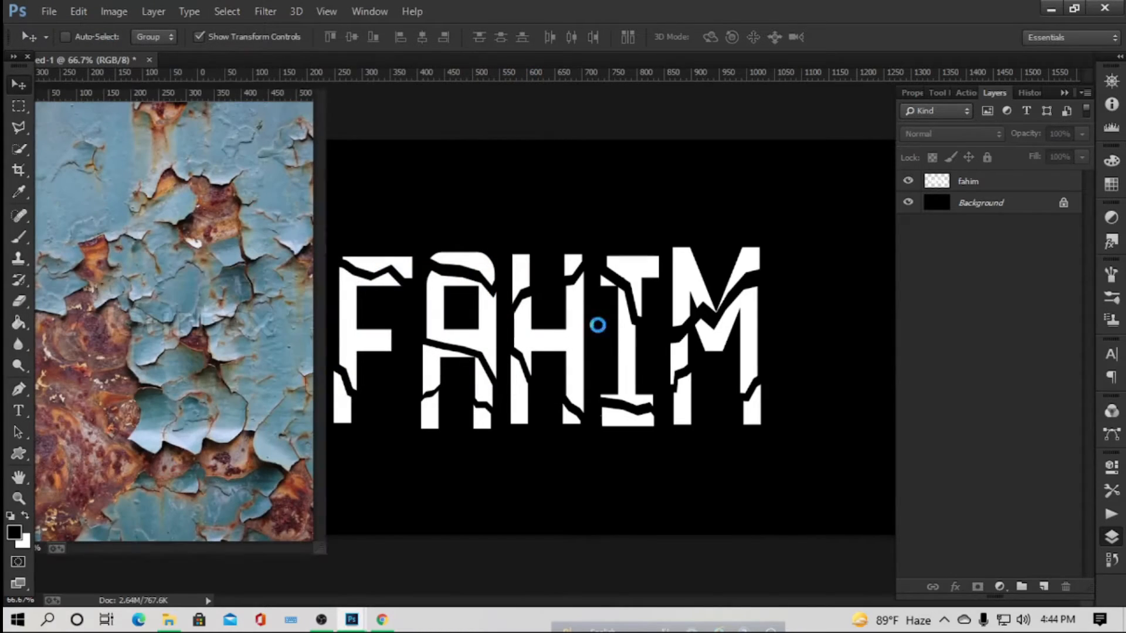
drag(146, 79, 469, 59)
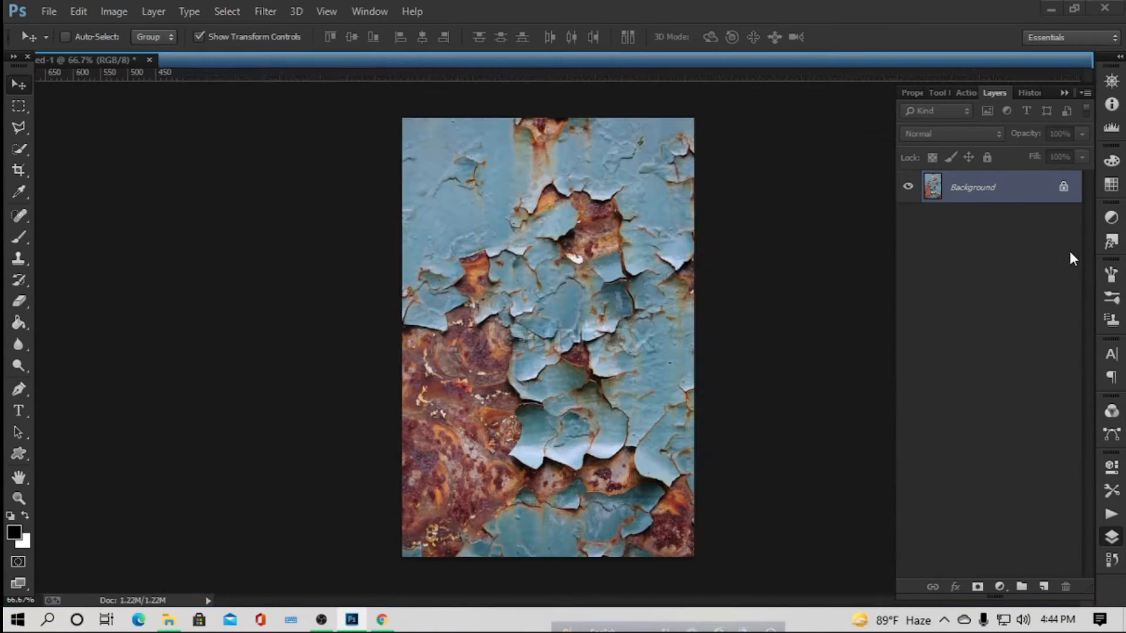
click(1063, 186)
drag(526, 340, 600, 326)
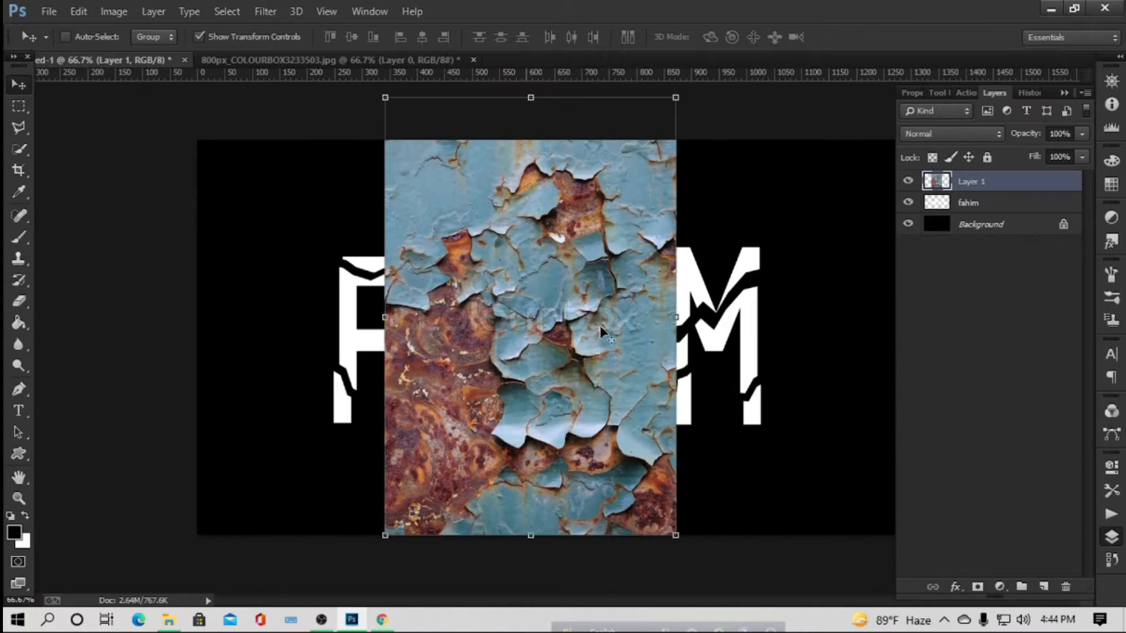
- Rotate the rust texture about 89°, enlarge it to about 113% wide and 111% high over the text, and apply the transform
scroll(605, 332, up, 2)
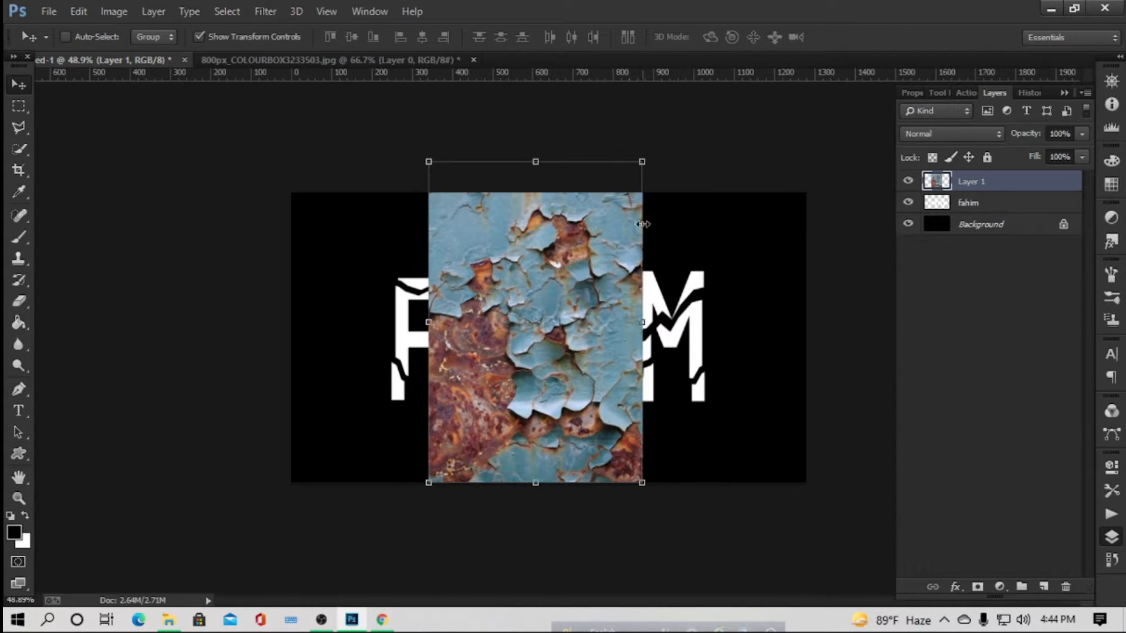
drag(644, 148, 694, 387)
drag(541, 389, 558, 382)
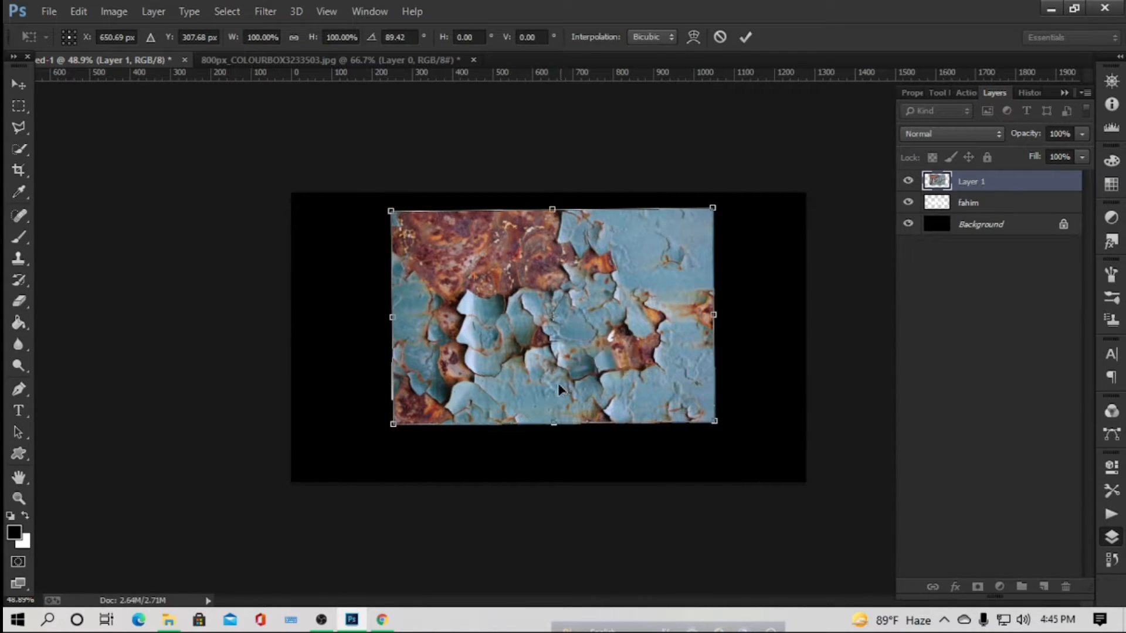
drag(389, 211, 373, 202)
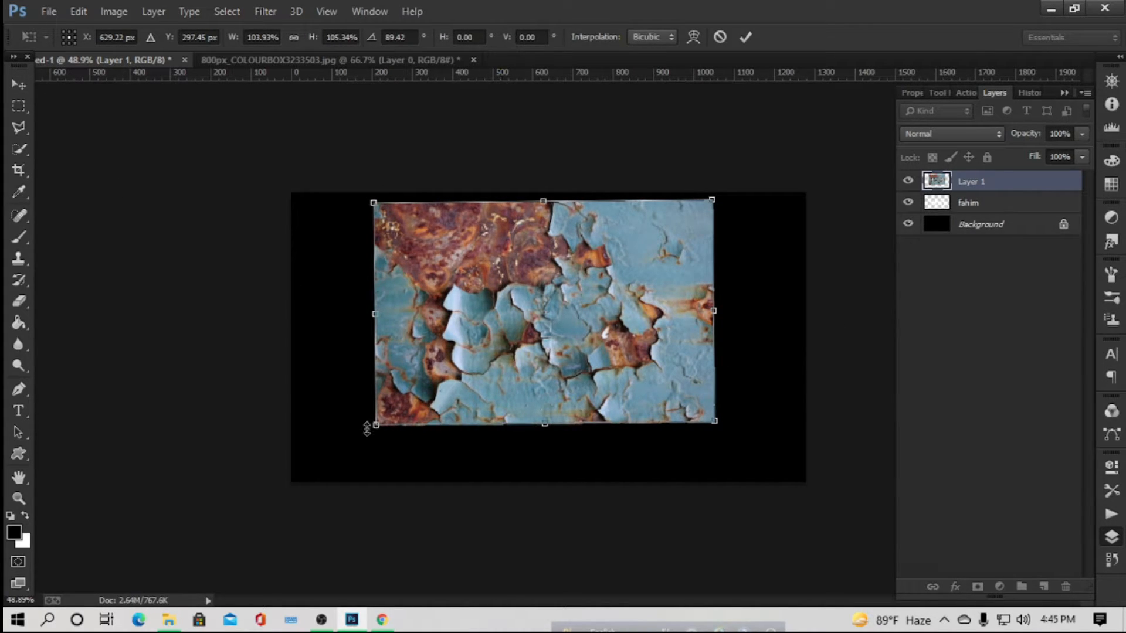
drag(367, 429, 349, 450)
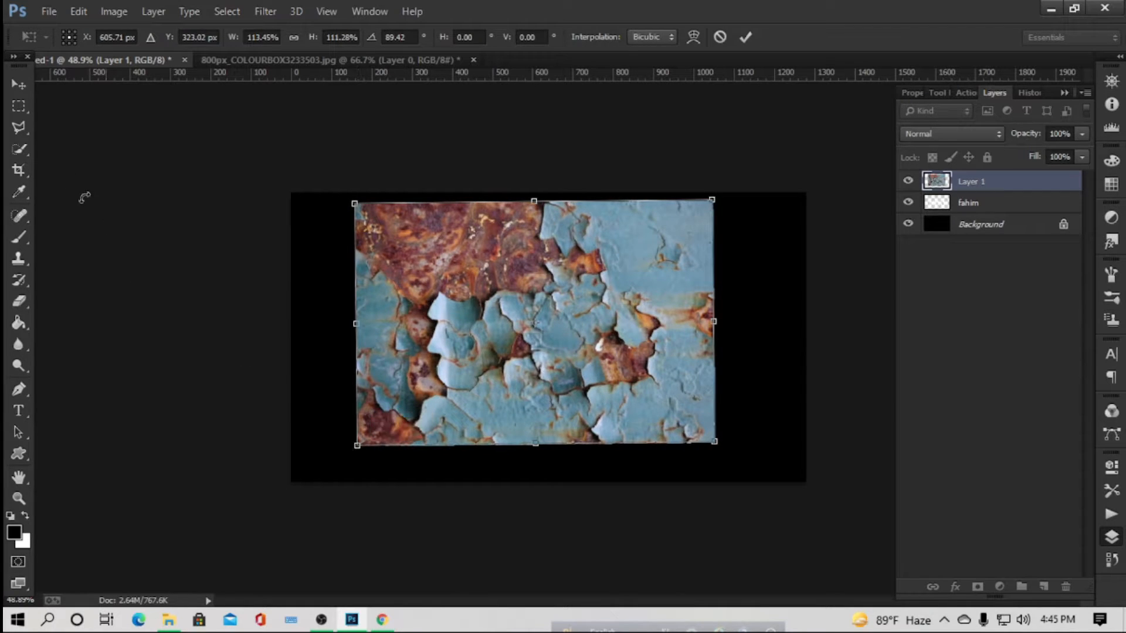
click(18, 84)
click(482, 246)
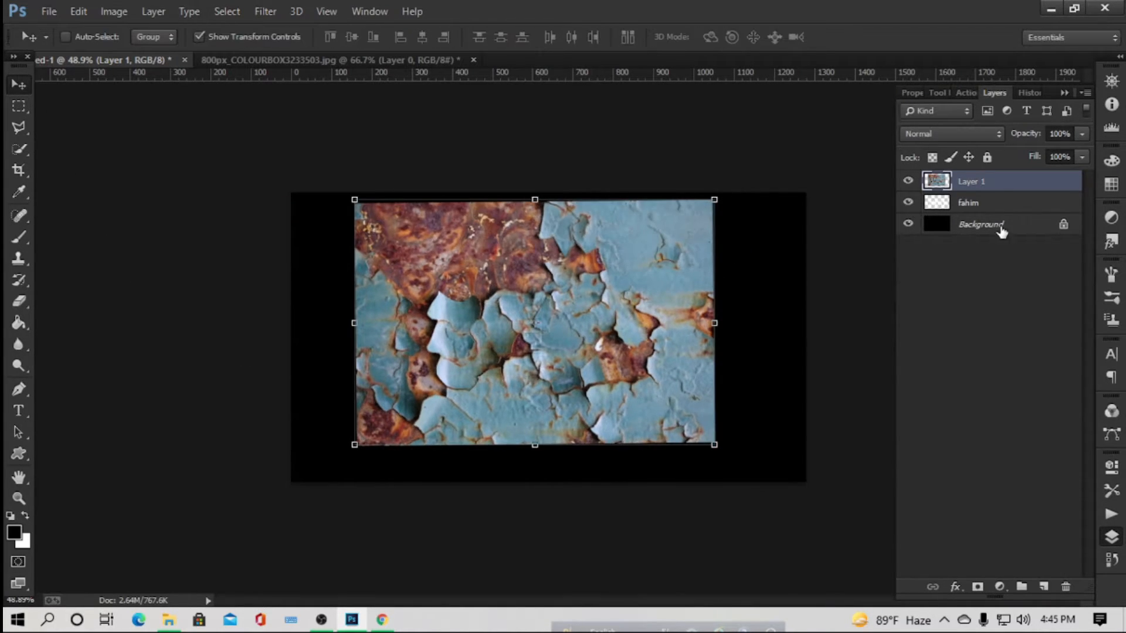
- Clip the rust texture to the text layer and reposition it inside the letters
right_click(990, 186)
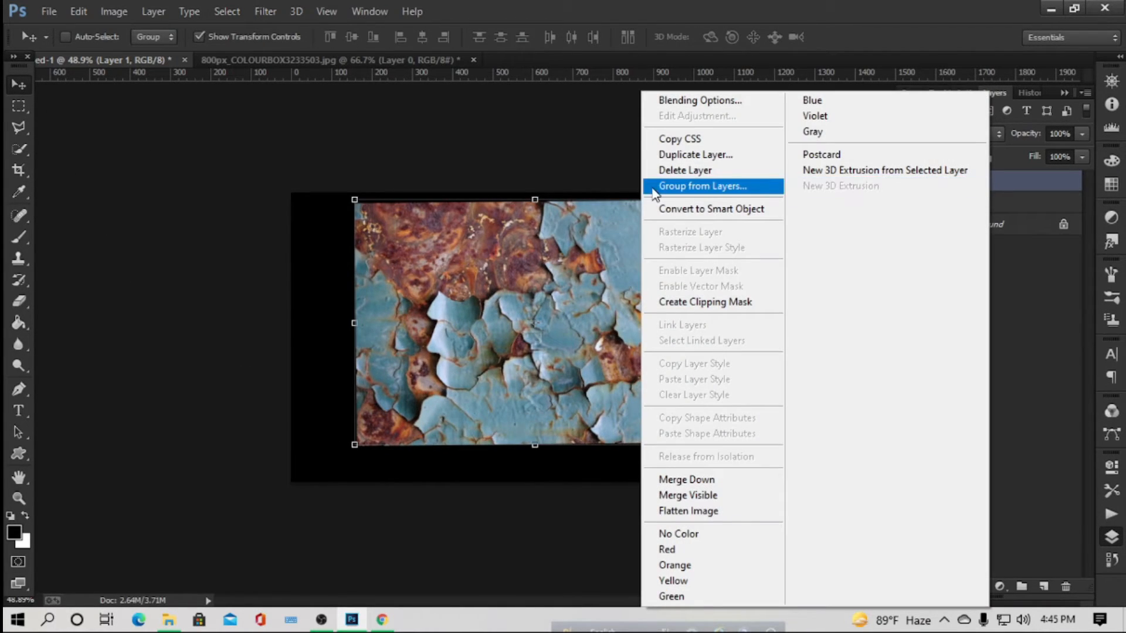
click(727, 302)
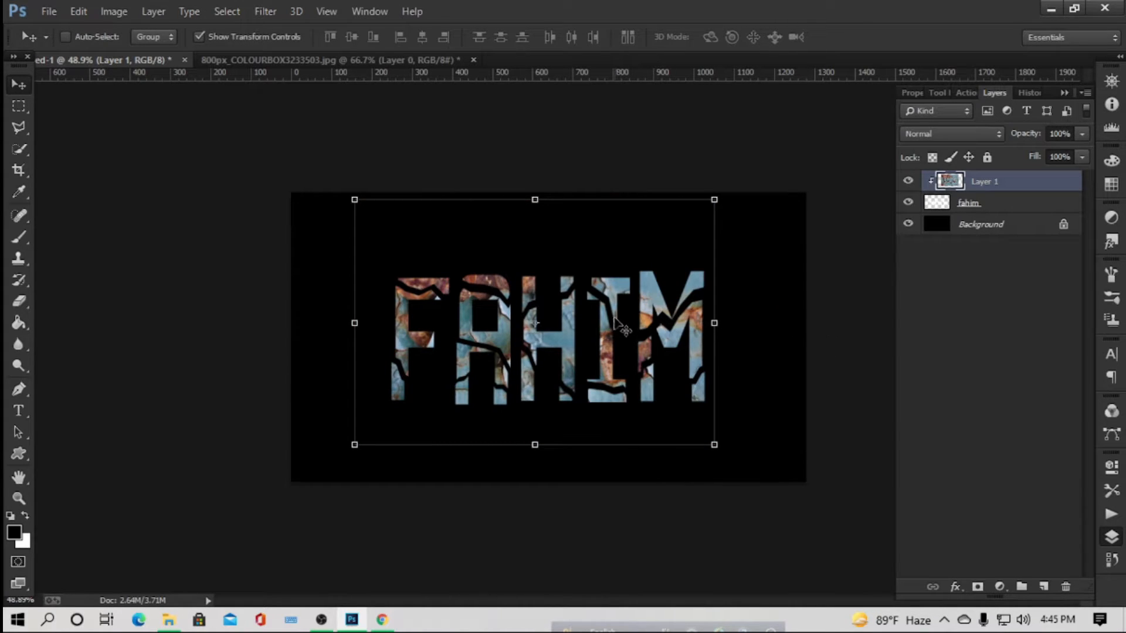
scroll(632, 321, up, 3)
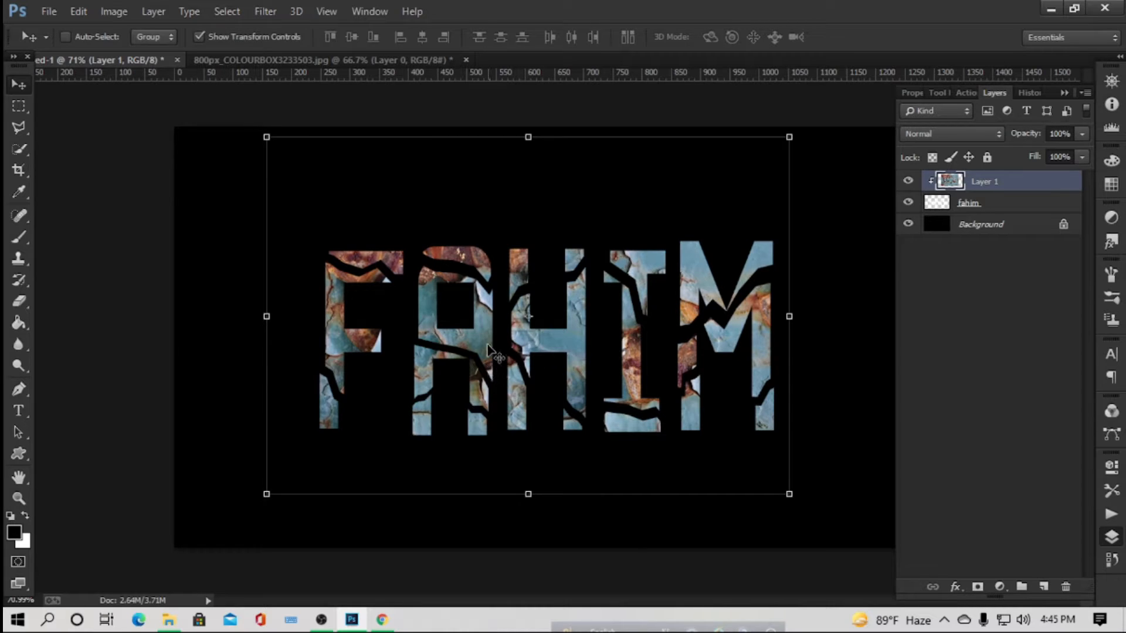
mouse_move(487, 350)
mouse_down()
mouse_move(496, 348)
mouse_move(481, 331)
mouse_up()
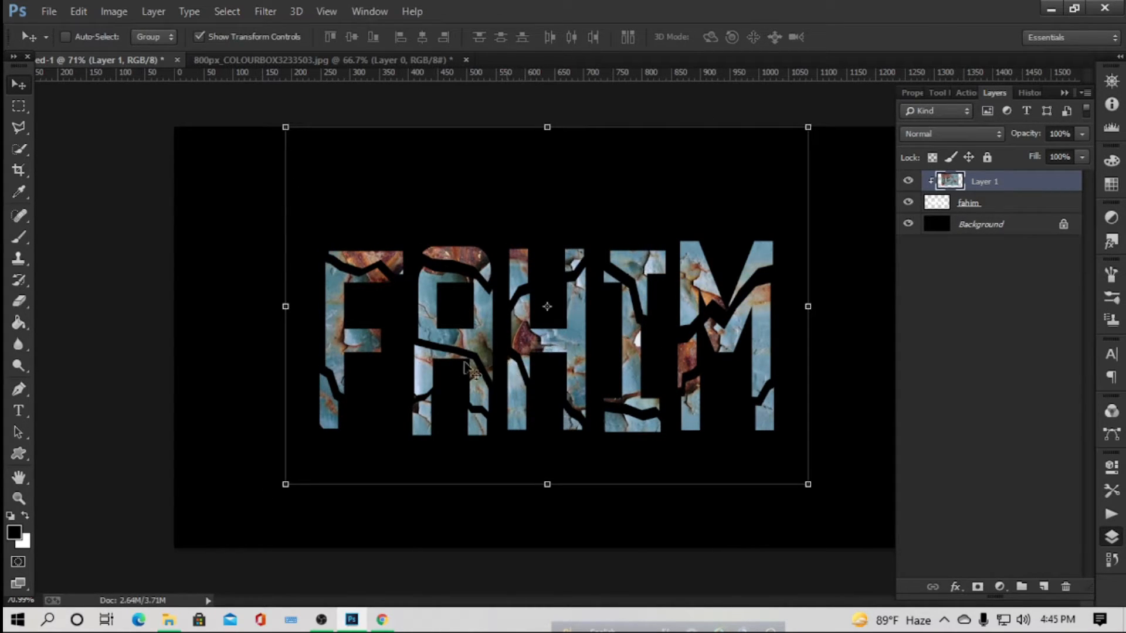
- Stretch the clipped rust texture to about 113% wide and 110% high, apply the transform, and deselect the layer
mouse_move(285, 306)
mouse_down()
mouse_move(264, 304)
mouse_move(276, 304)
mouse_up()
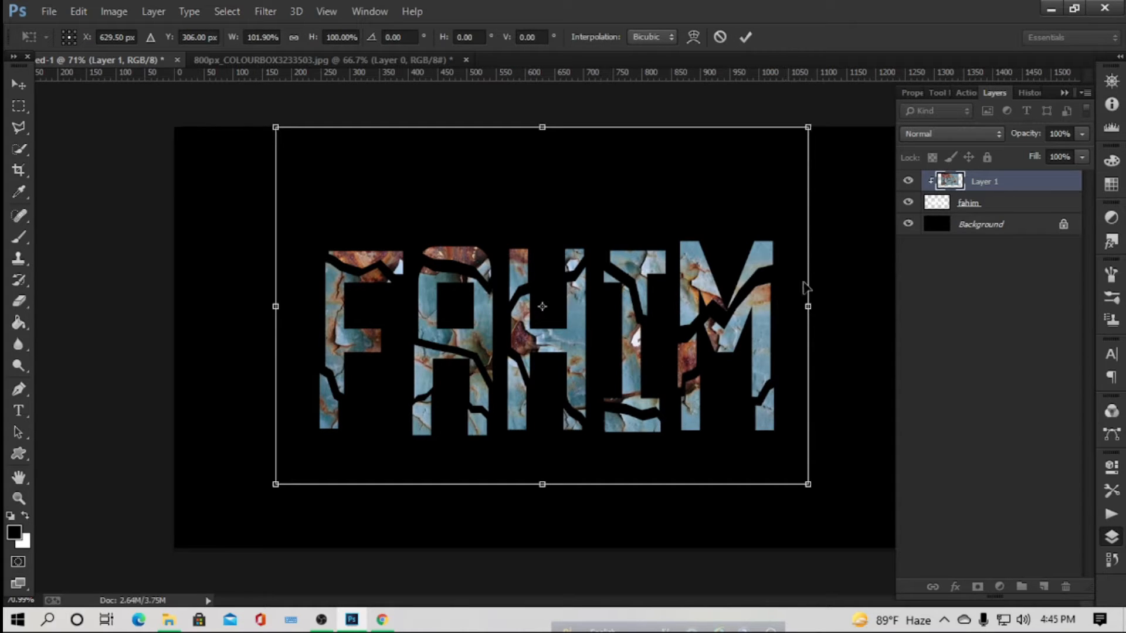
drag(808, 127, 868, 105)
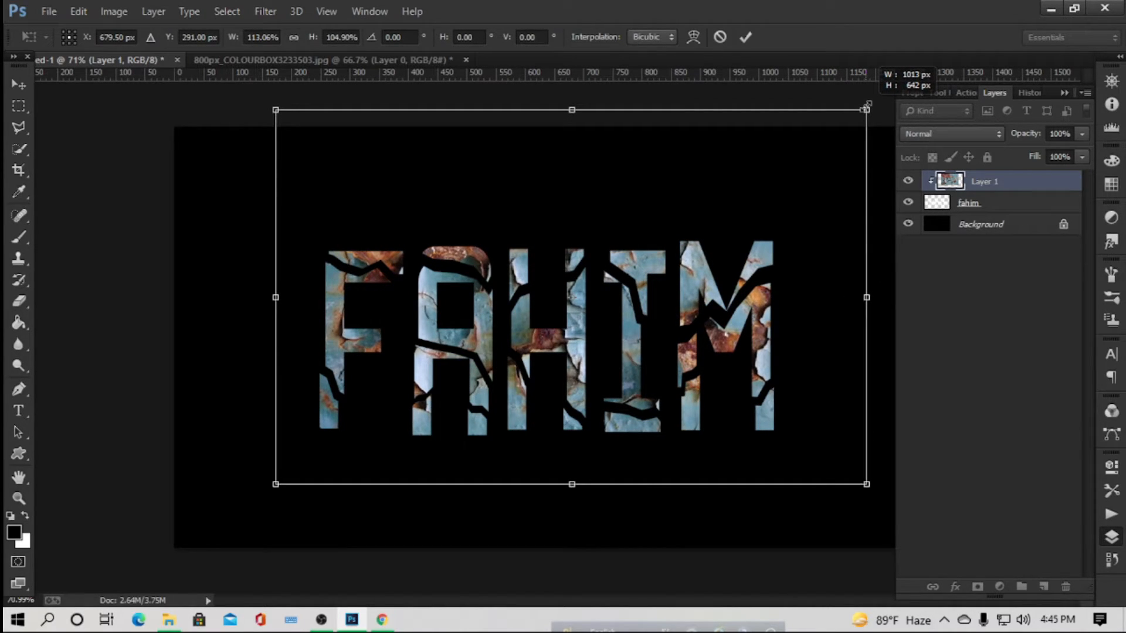
drag(868, 106, 868, 106)
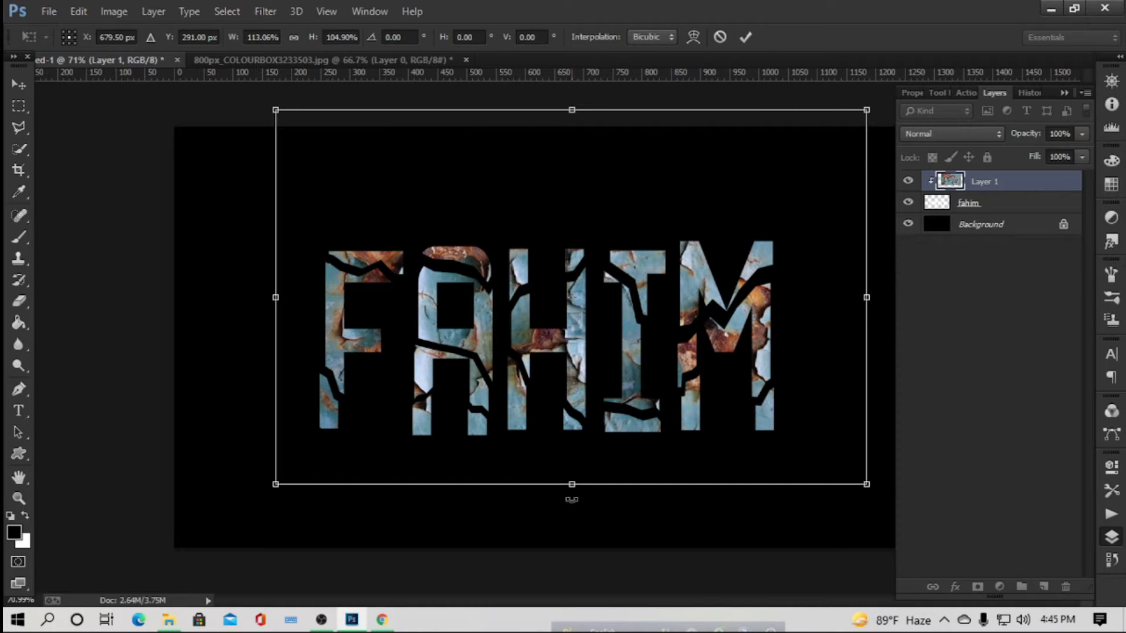
drag(576, 501, 574, 504)
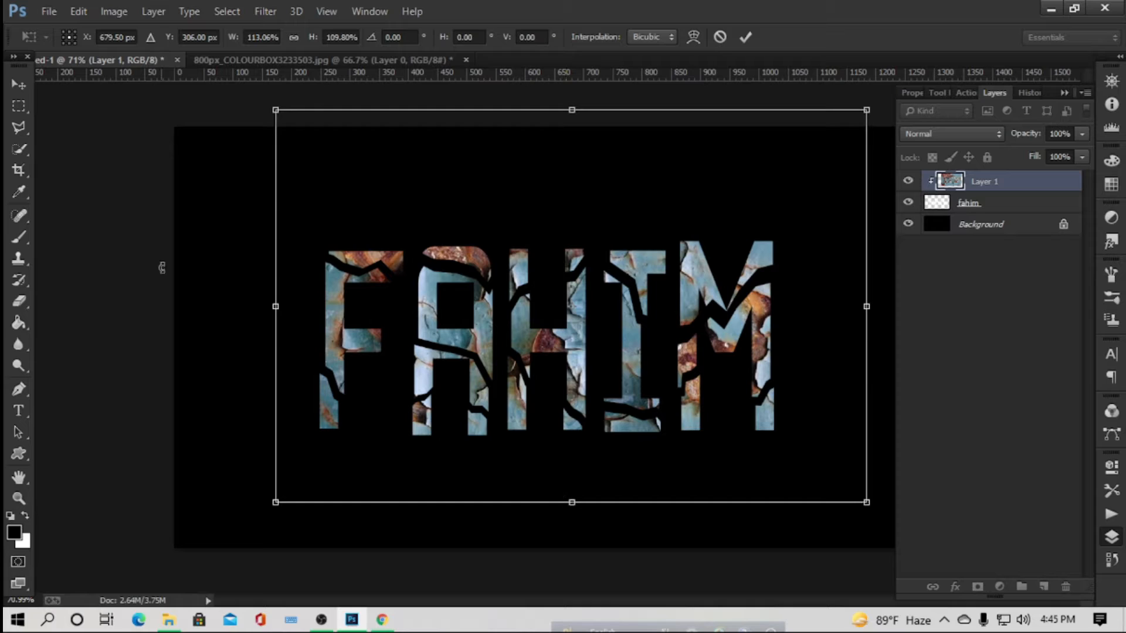
click(18, 85)
click(477, 244)
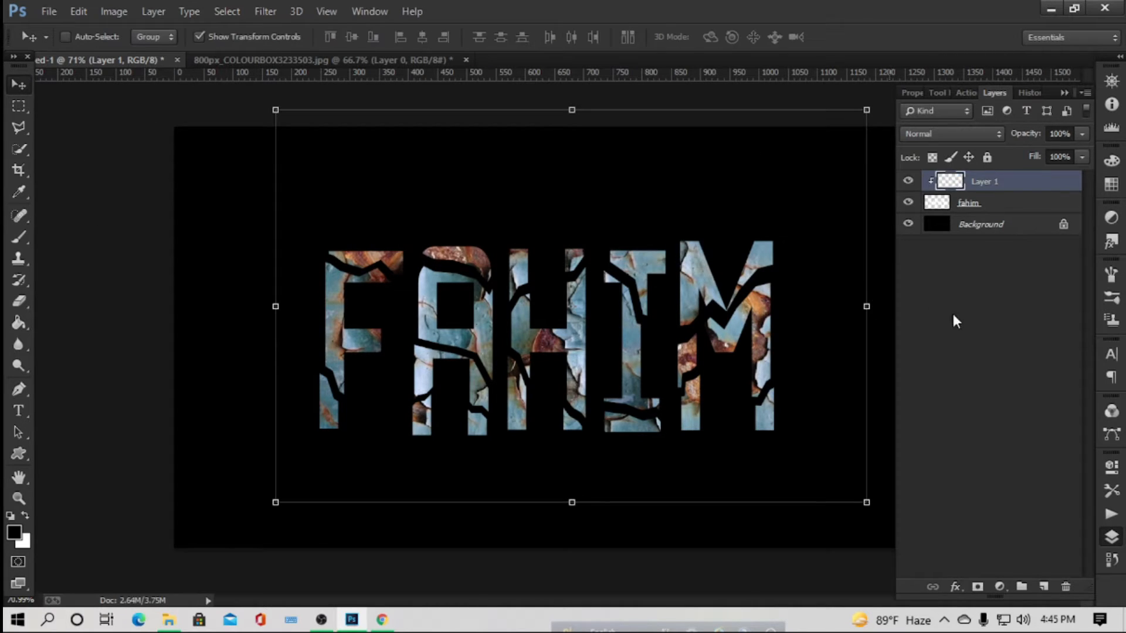
click(956, 321)
- Open the cracked_glass_by_altaria13_stock_d1iazwi-fullview image, dock and unlock it, and bring it into the text document as a new layer
scroll(632, 361, up, 3)
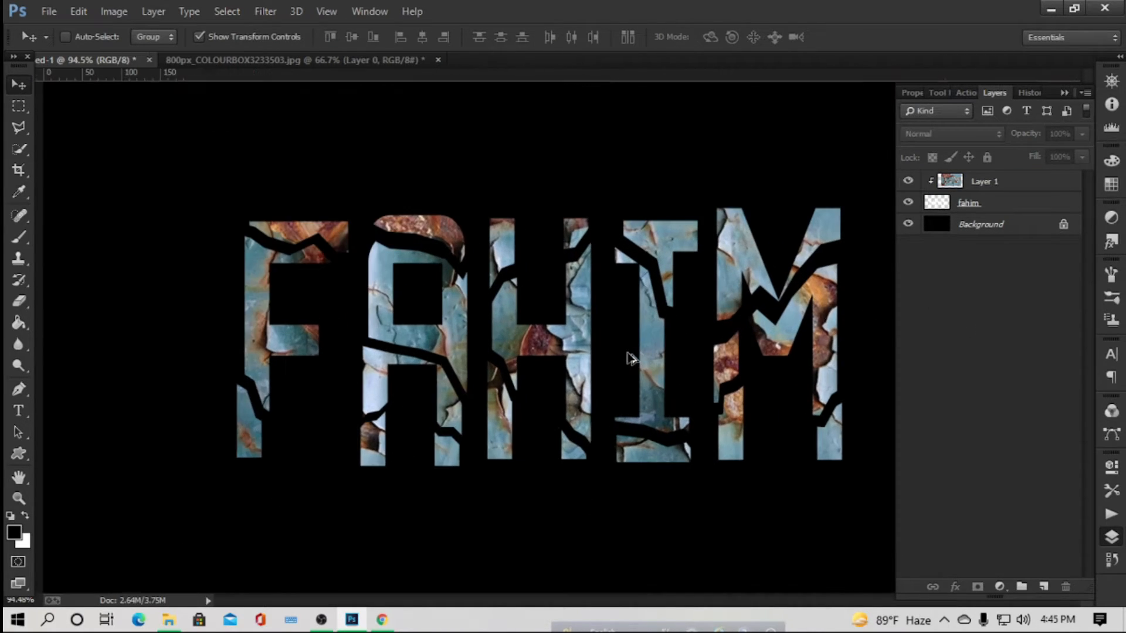
scroll(630, 359, down, 2)
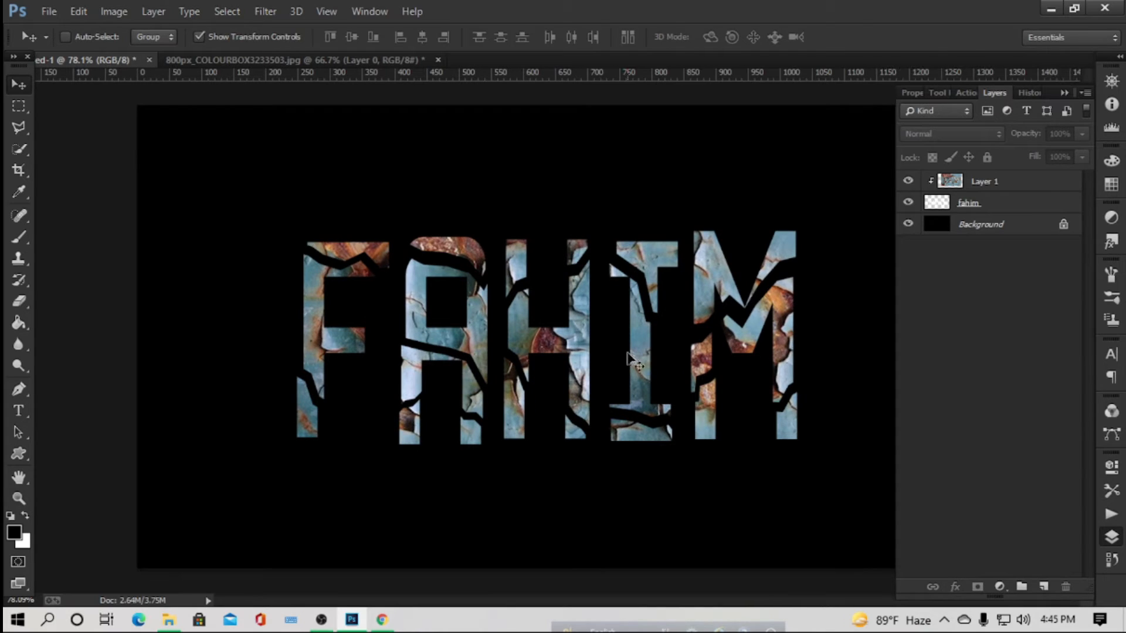
scroll(632, 362, up, 1)
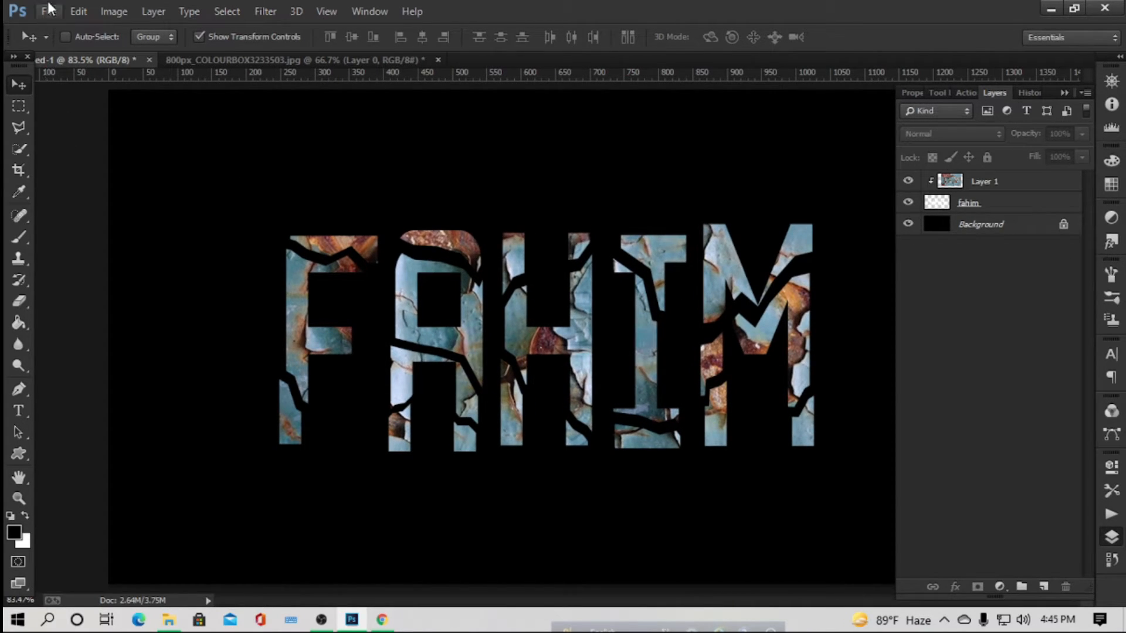
click(51, 12)
click(61, 45)
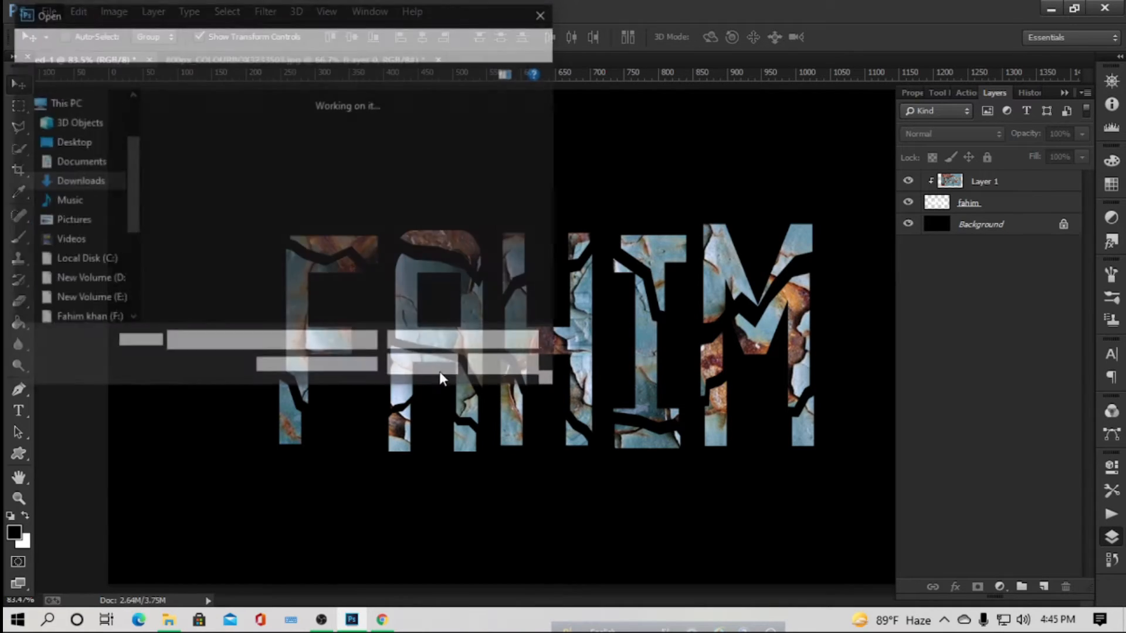
click(495, 171)
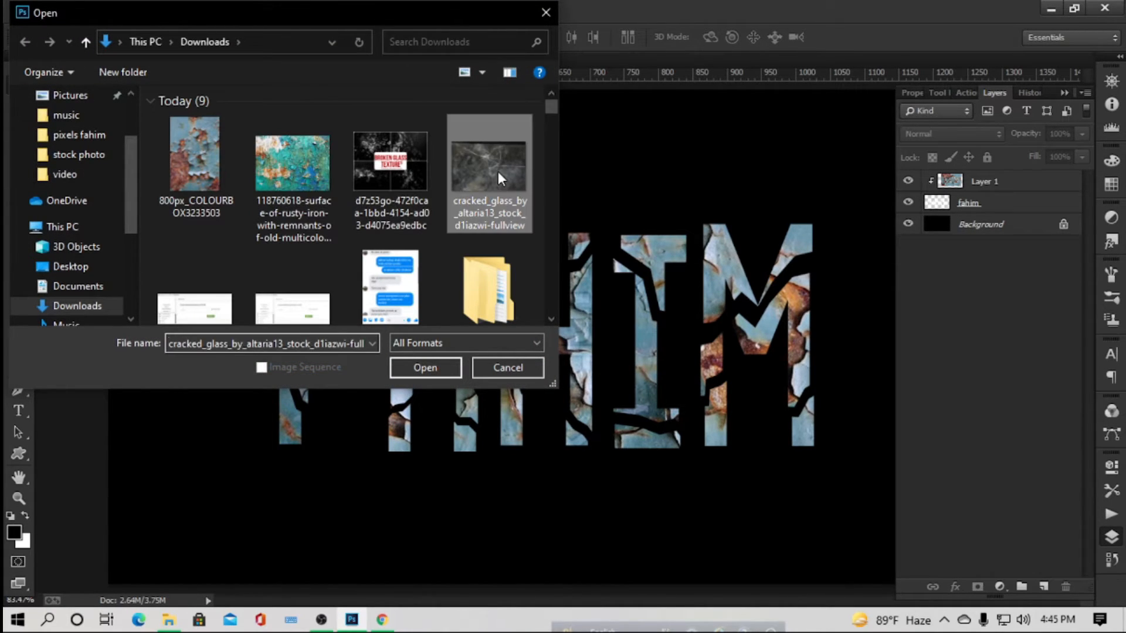
click(425, 367)
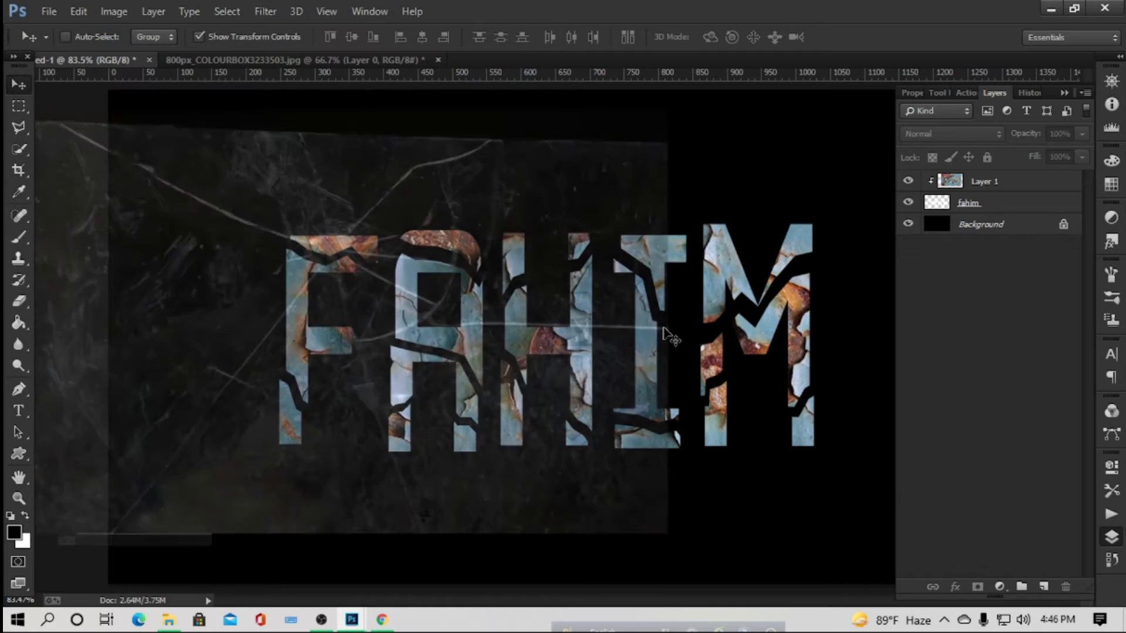
drag(277, 85, 452, 68)
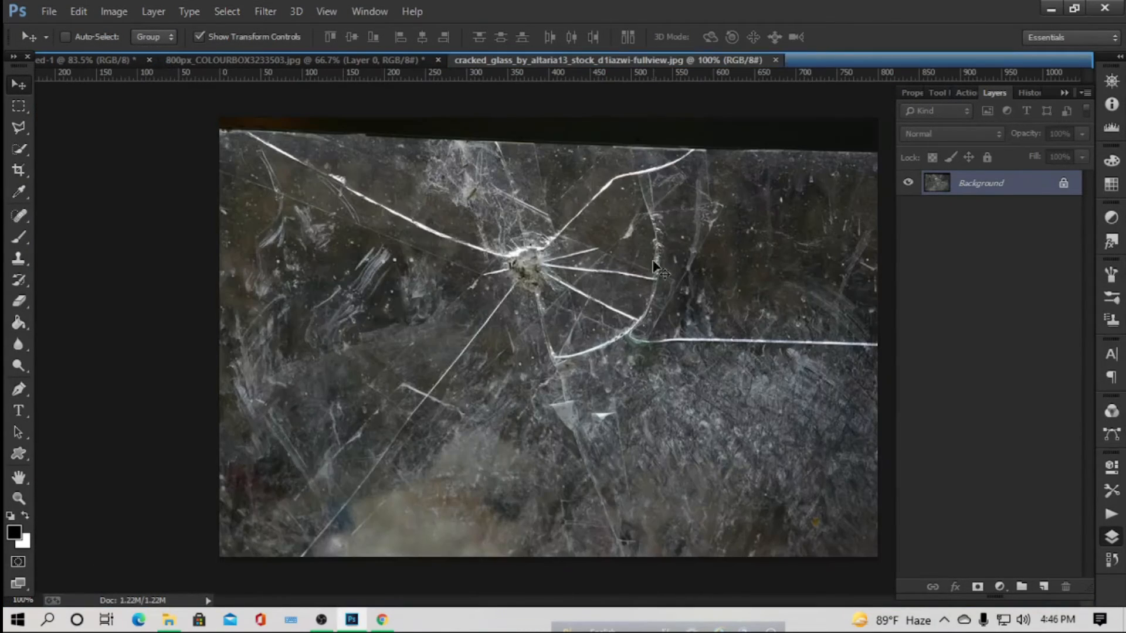
click(1063, 185)
mouse_move(566, 300)
mouse_down()
mouse_move(123, 47)
mouse_move(124, 60)
mouse_move(542, 329)
mouse_move(547, 303)
mouse_up()
- Release the cracked-glass layer from its clipping mask
scroll(546, 303, down, 3)
right_click(996, 186)
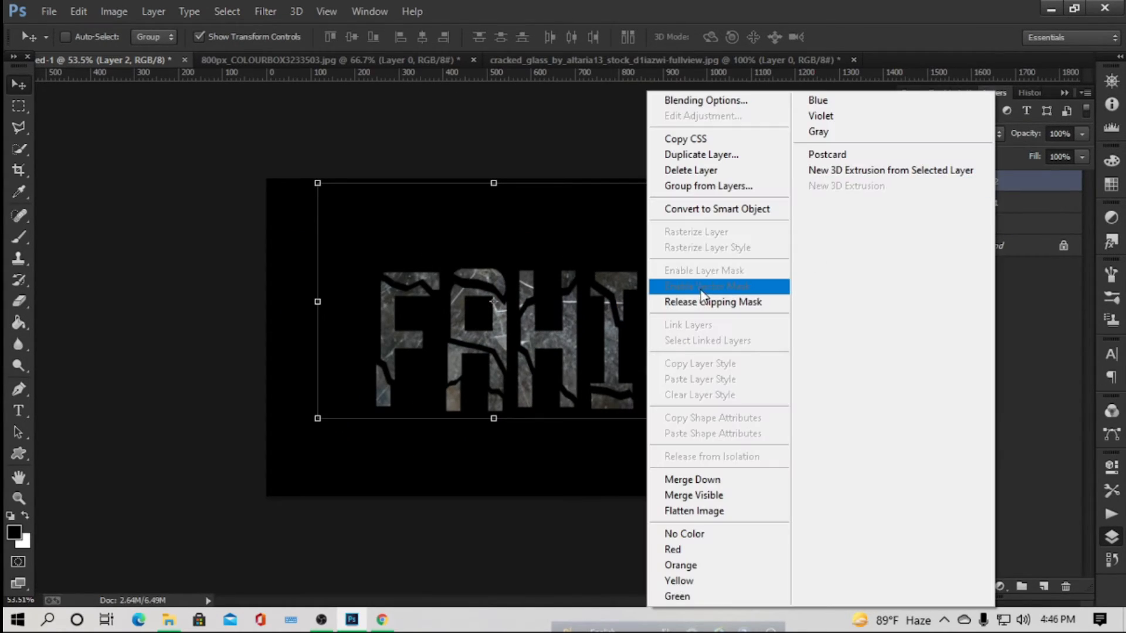
click(669, 304)
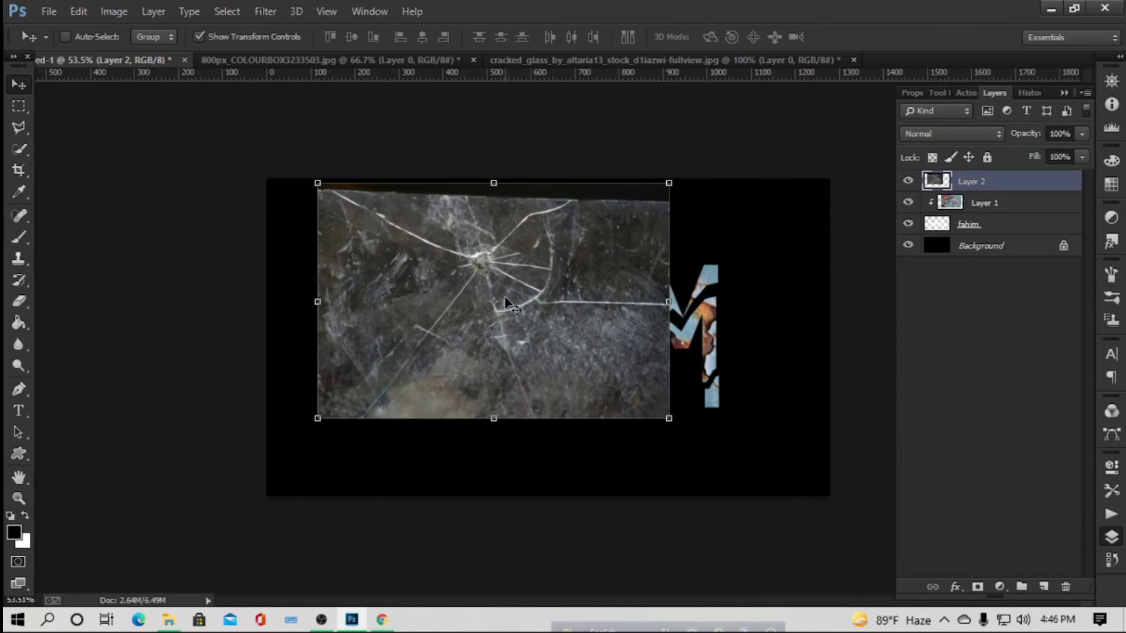
- Transform the cracked-glass layer to fill the canvas, rotated about -0.9° and scaled to about 160% wide and 148% high, and apply it
key(ctrl+t)
drag(550, 329, 498, 350)
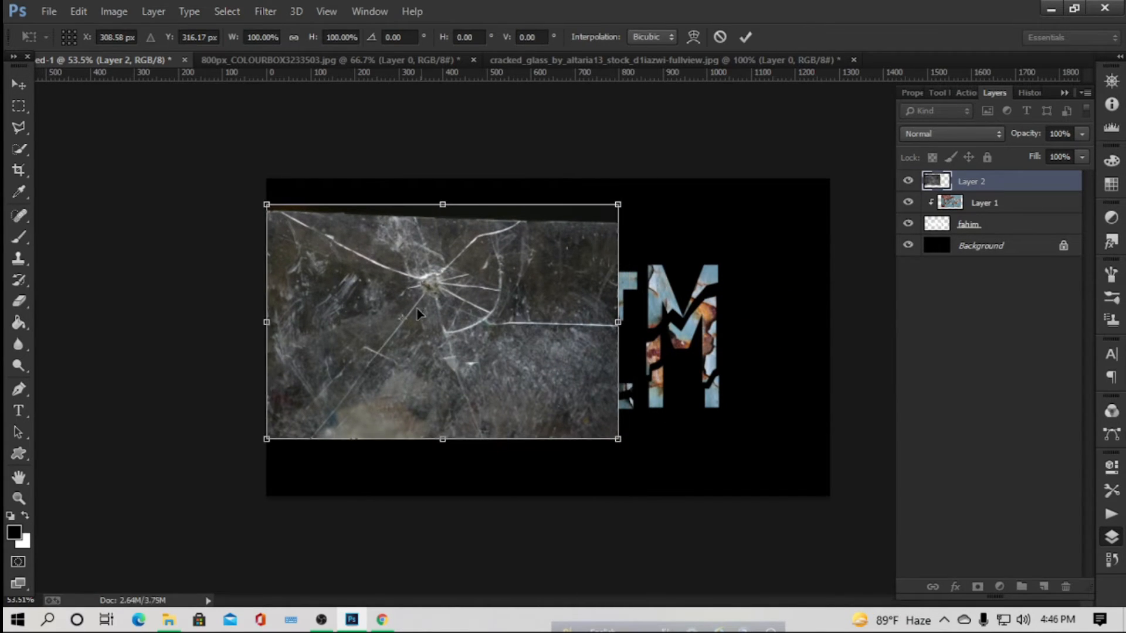
drag(402, 323, 437, 321)
drag(545, 347, 608, 375)
mouse_move(706, 196)
mouse_down()
mouse_move(545, 126)
mouse_move(225, 364)
mouse_move(639, 249)
mouse_move(689, 226)
mouse_move(690, 205)
mouse_up()
drag(697, 432, 833, 536)
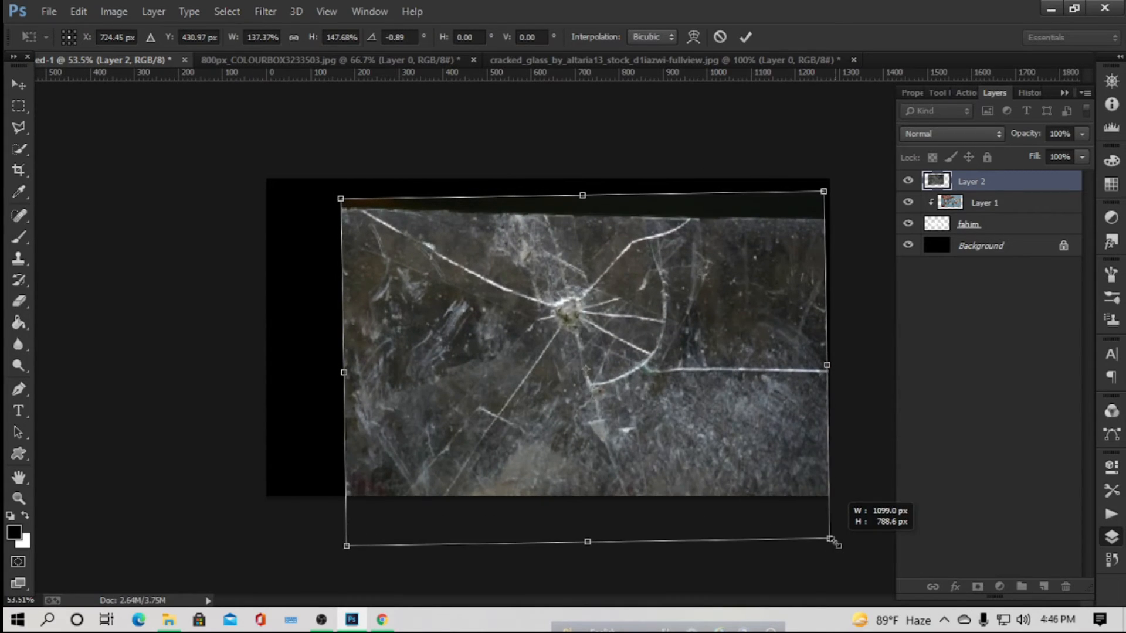
drag(645, 445, 594, 414)
drag(765, 334, 832, 333)
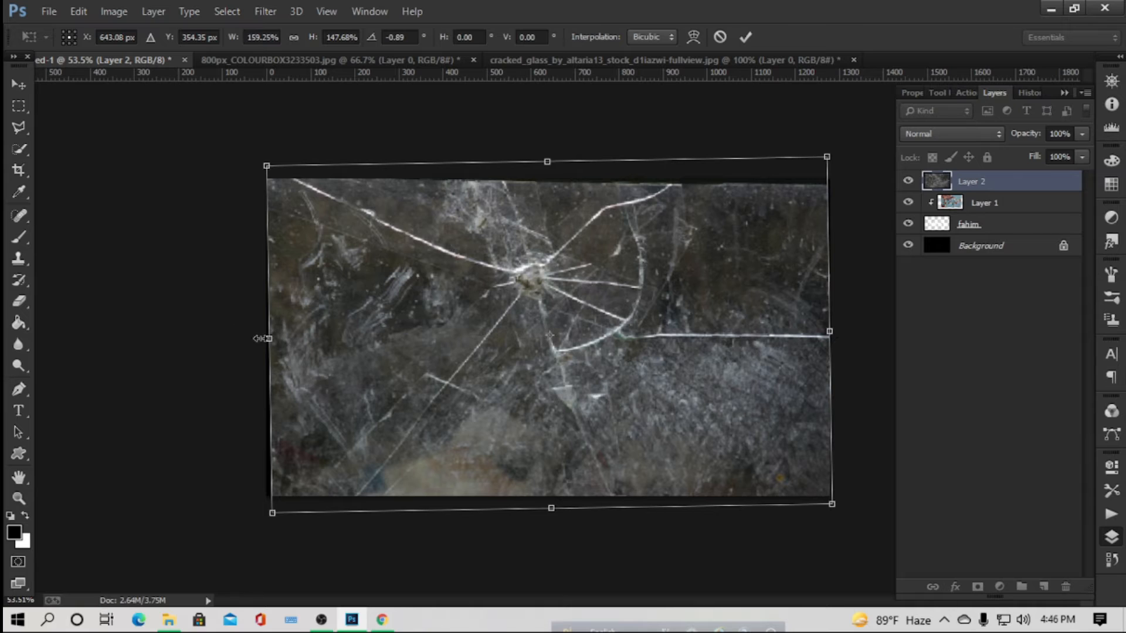
drag(268, 339, 266, 339)
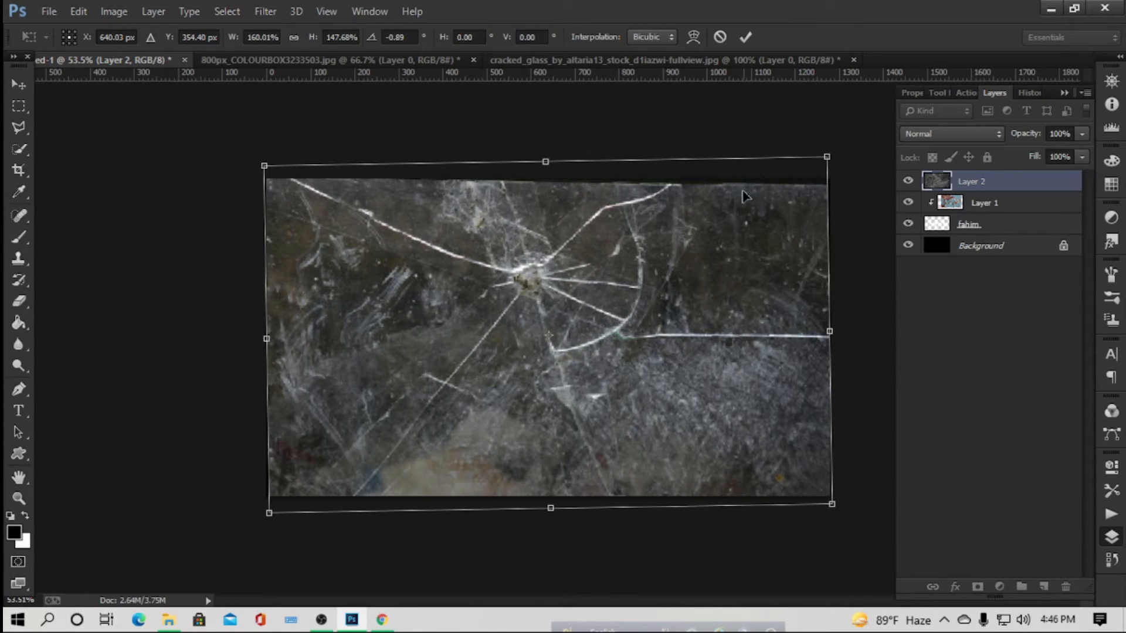
click(18, 84)
click(490, 245)
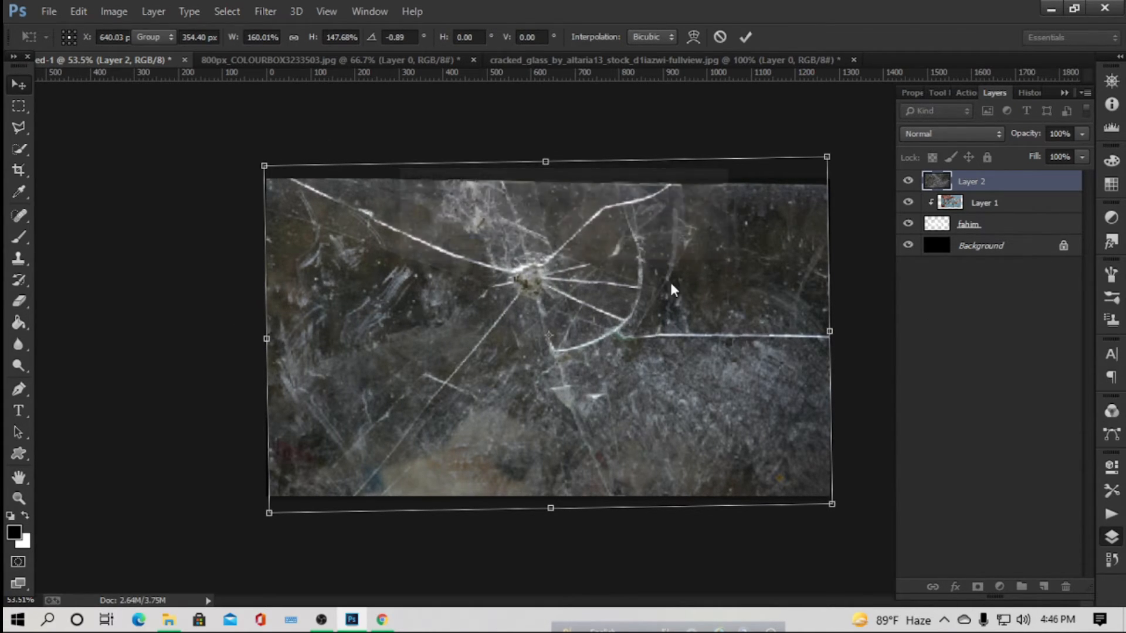
click(971, 181)
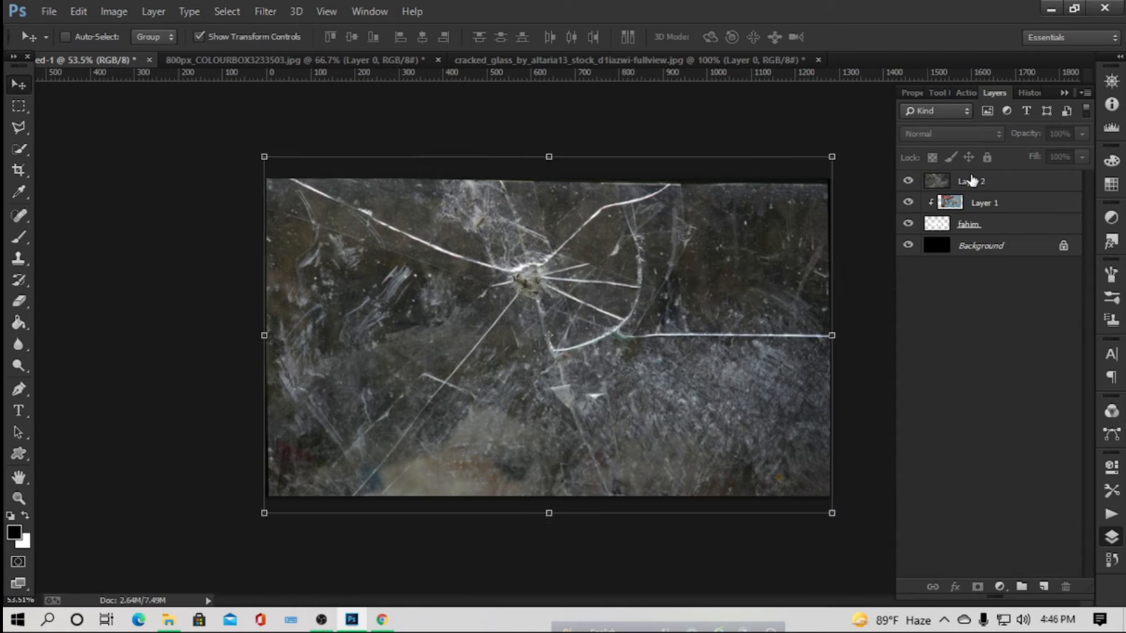
- Set the cracked-glass layer's blend mode to Pin Light and deselect the layer
click(949, 133)
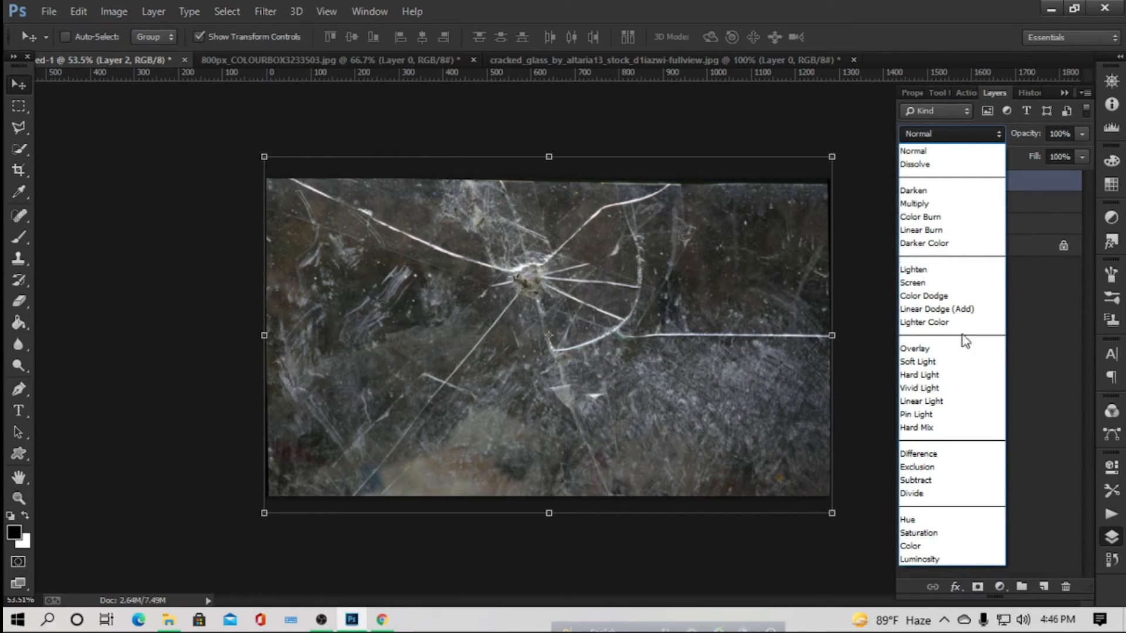
click(926, 414)
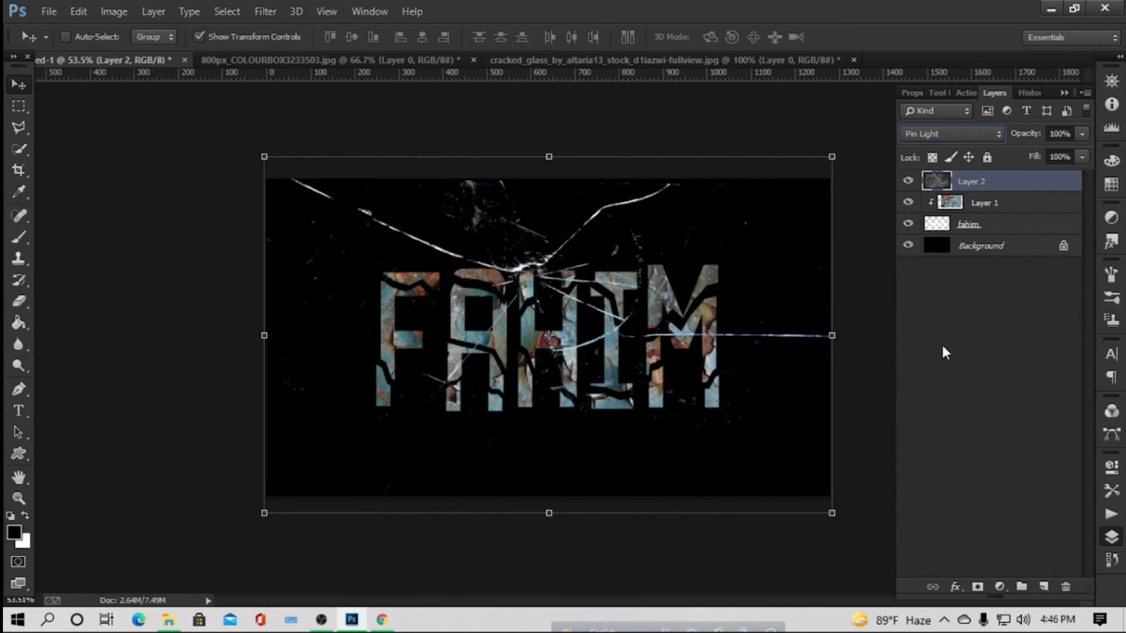
click(941, 344)
scroll(568, 287, down, 2)
scroll(568, 287, up, 3)
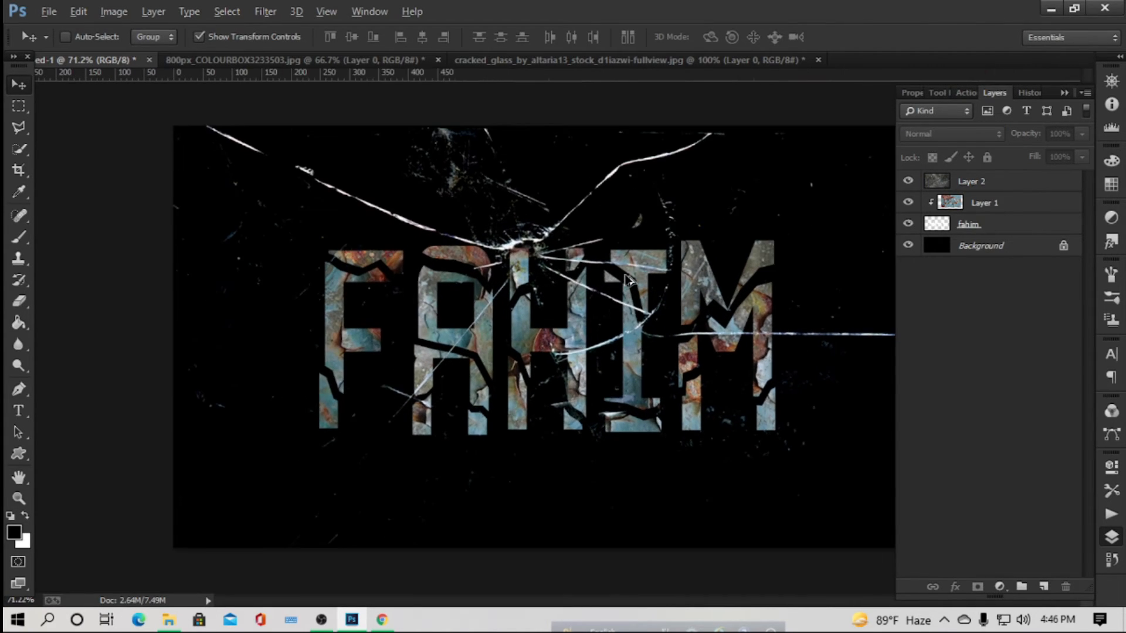
- Select the cracked-glass layer and nudge it slightly downward over the lettering
click(533, 285)
click(541, 248)
click(1013, 186)
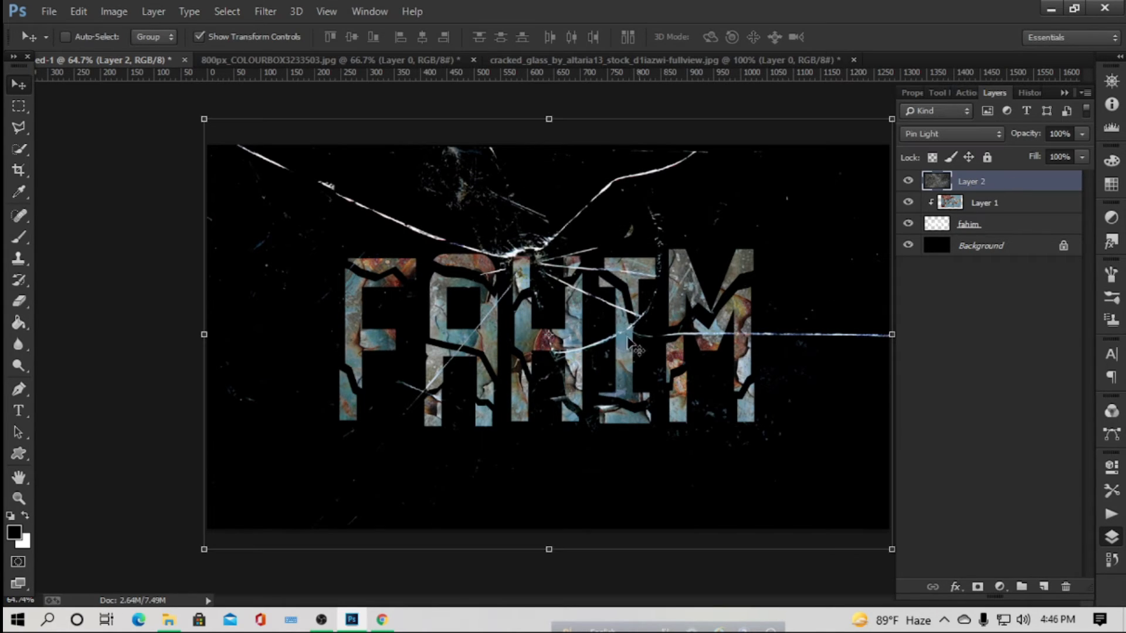
mouse_move(577, 340)
mouse_down()
mouse_move(580, 358)
mouse_move(586, 293)
mouse_move(629, 345)
mouse_move(636, 338)
mouse_move(563, 340)
mouse_move(581, 337)
mouse_move(579, 350)
mouse_up()
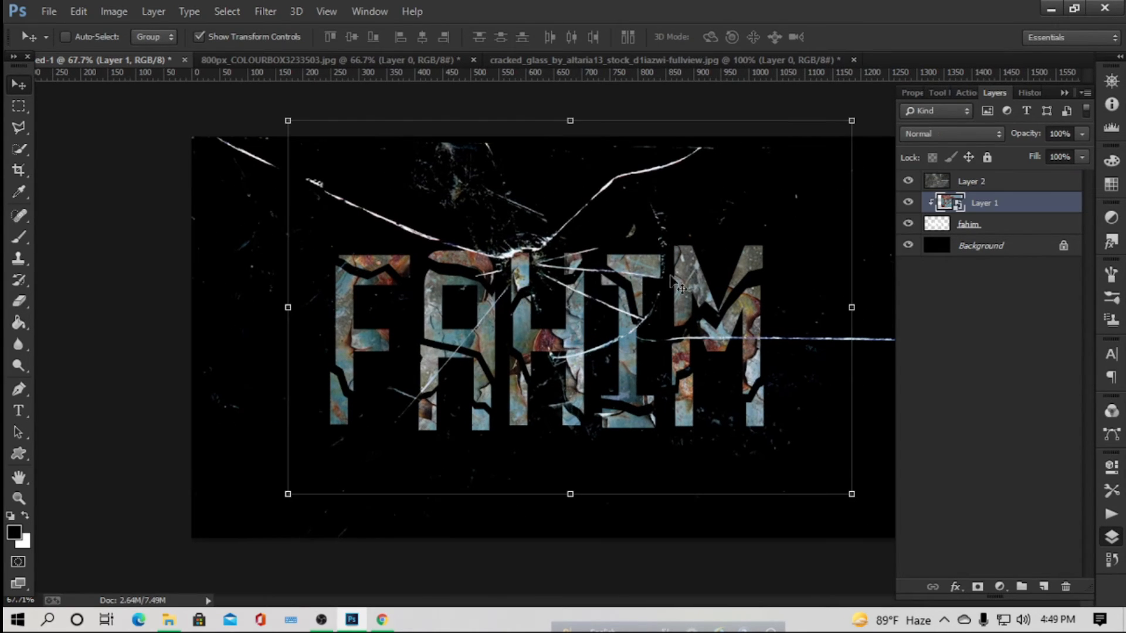
- Open the clipped rust texture layer in the Camera Raw Filter and raise Clarity to +77
click(915, 328)
scroll(782, 246, down, 3)
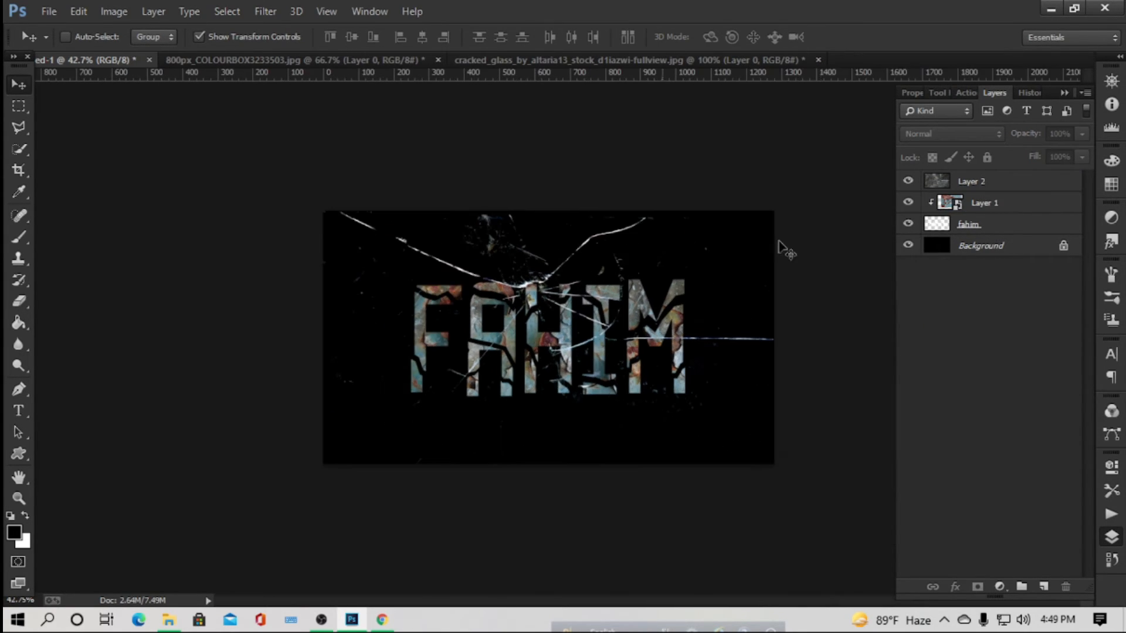
click(1014, 204)
click(265, 11)
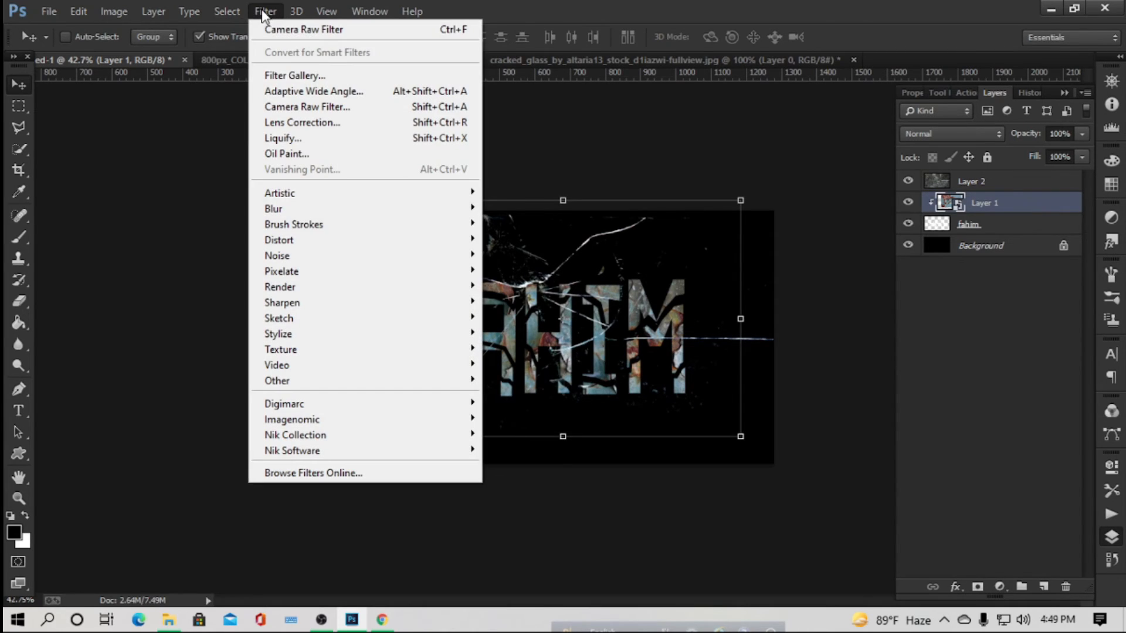
click(294, 107)
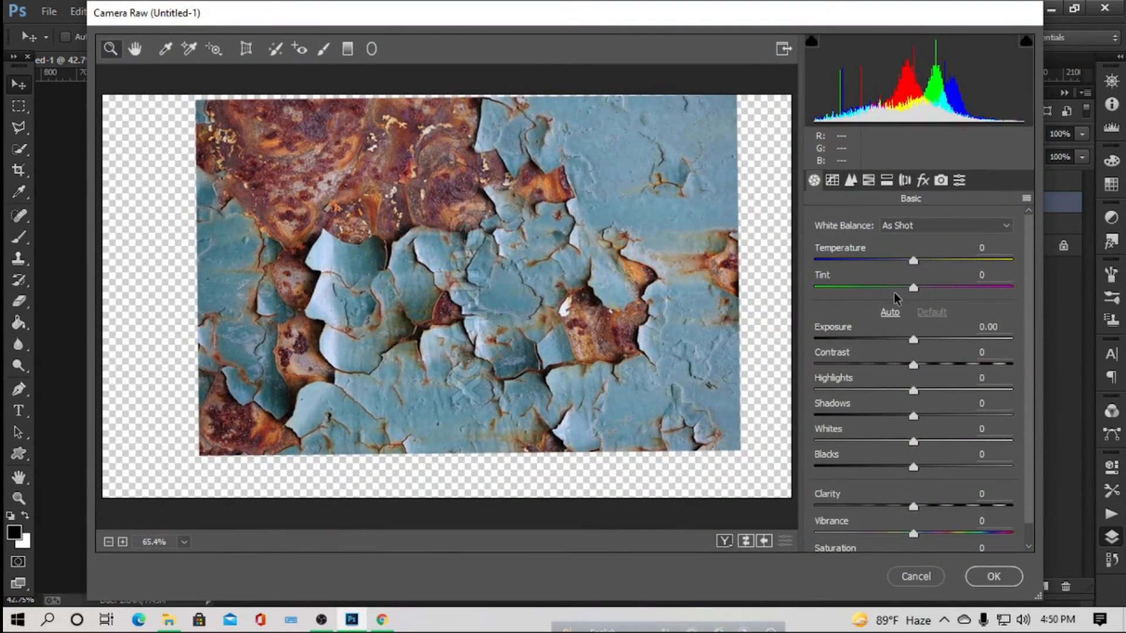
scroll(894, 363, down, 1)
drag(913, 484, 988, 487)
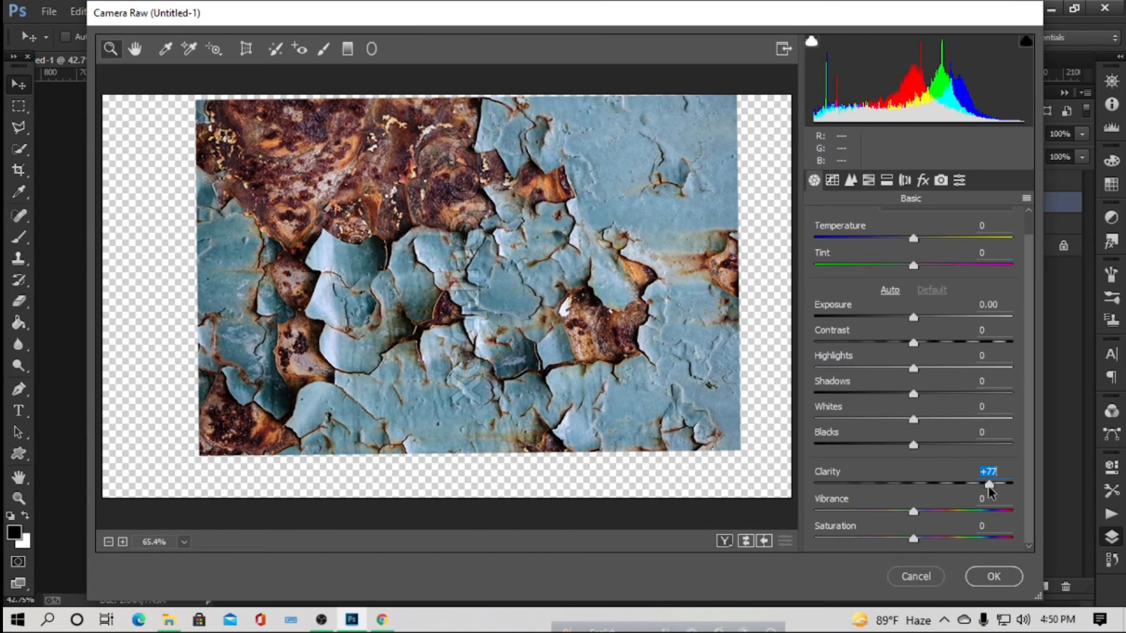
- Set Contrast to +47 and Exposure to -0.15, apply the Camera Raw Filter, and deselect the rust texture layer
drag(913, 343, 913, 315)
click(914, 317)
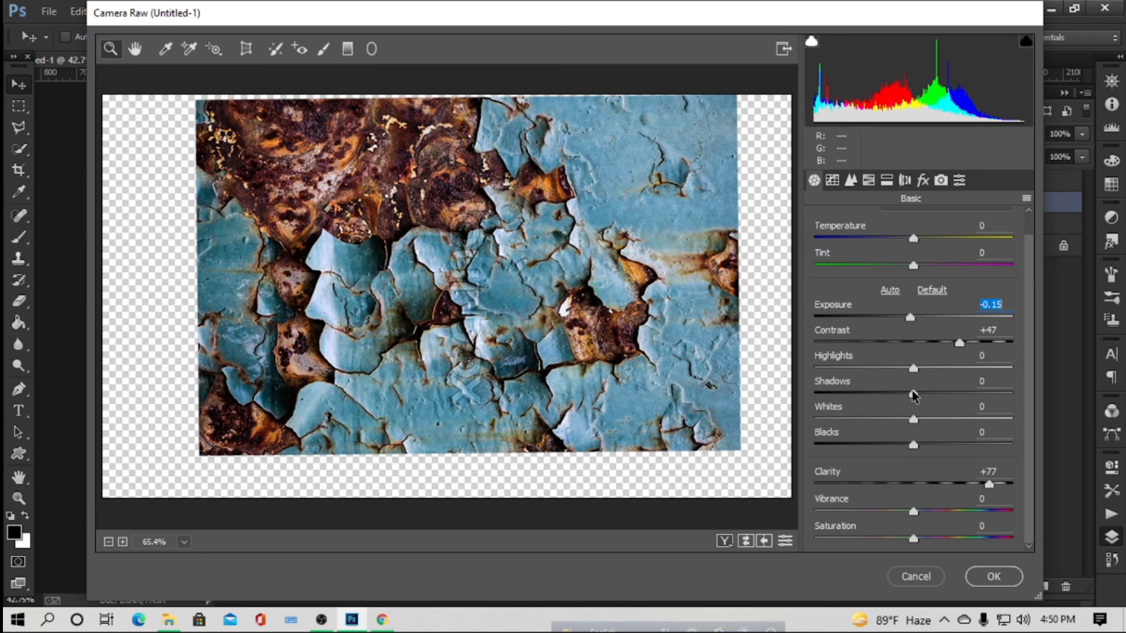
mouse_move(913, 396)
mouse_down()
mouse_move(932, 395)
mouse_move(913, 394)
mouse_up()
click(985, 578)
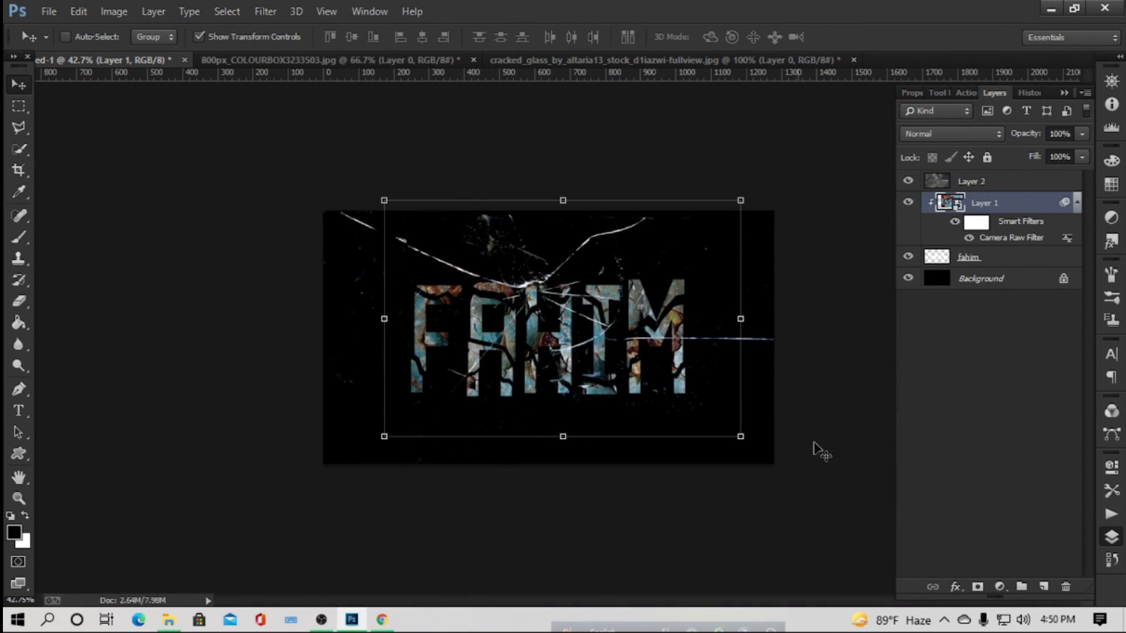
click(993, 327)
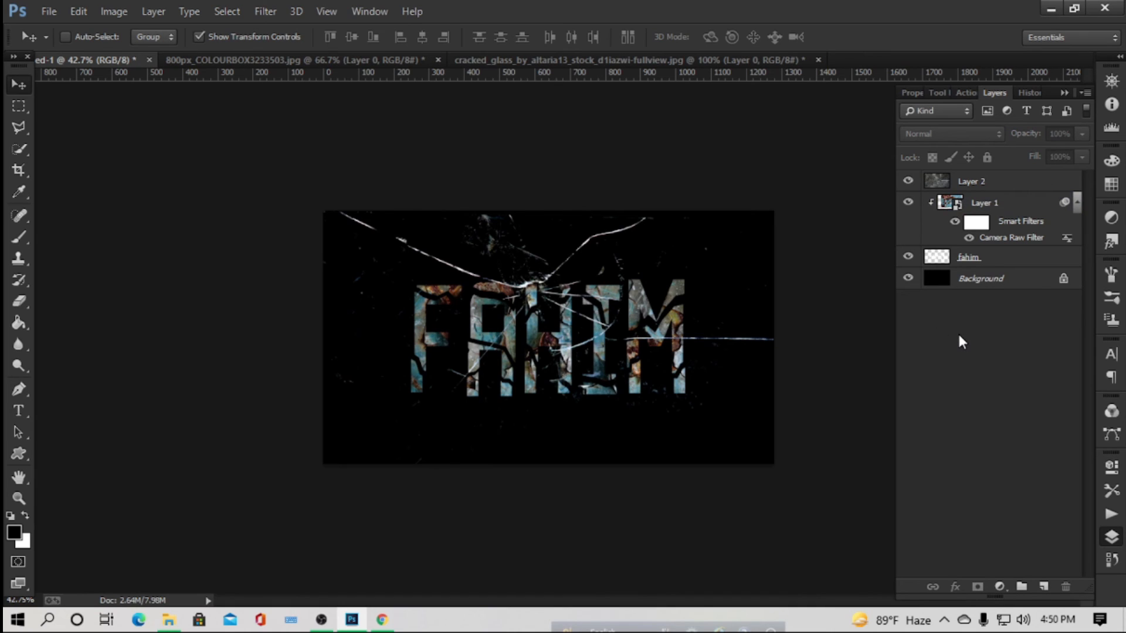
key(ctrl+0)
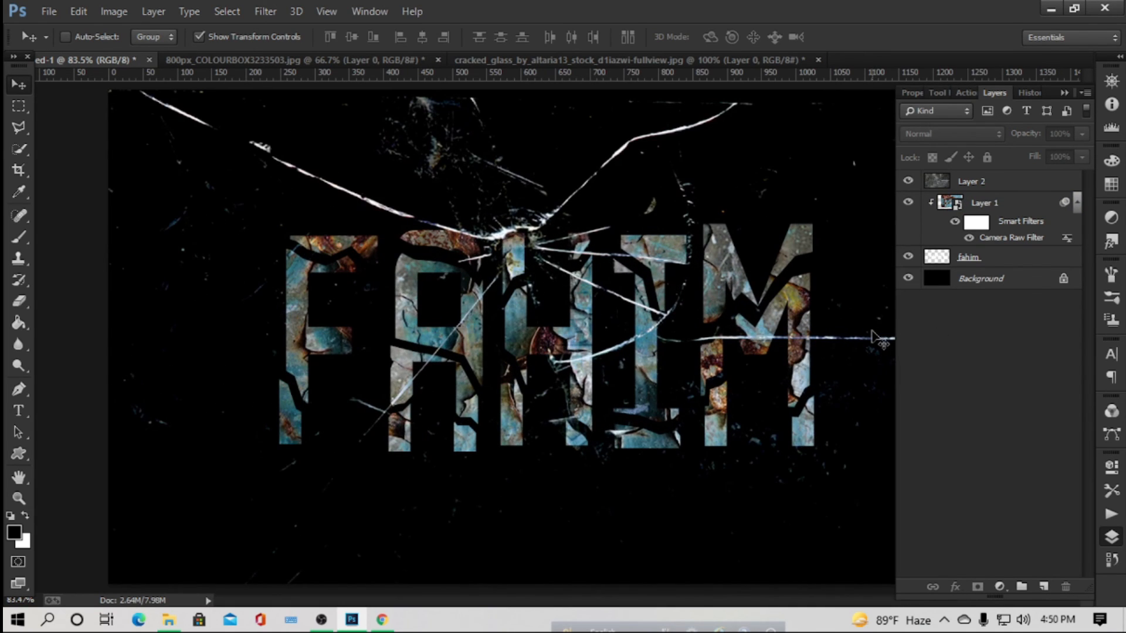